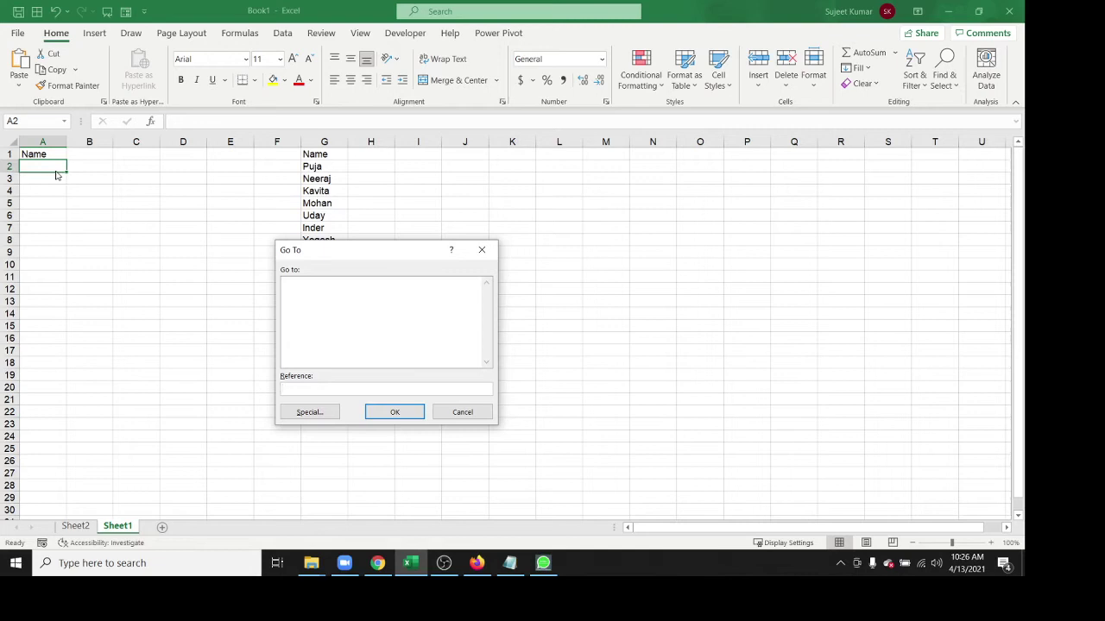
Close the Go To prompt to reveal the A1 Name header and the seven names in column G
{"action": "key", "text": "Escape"}
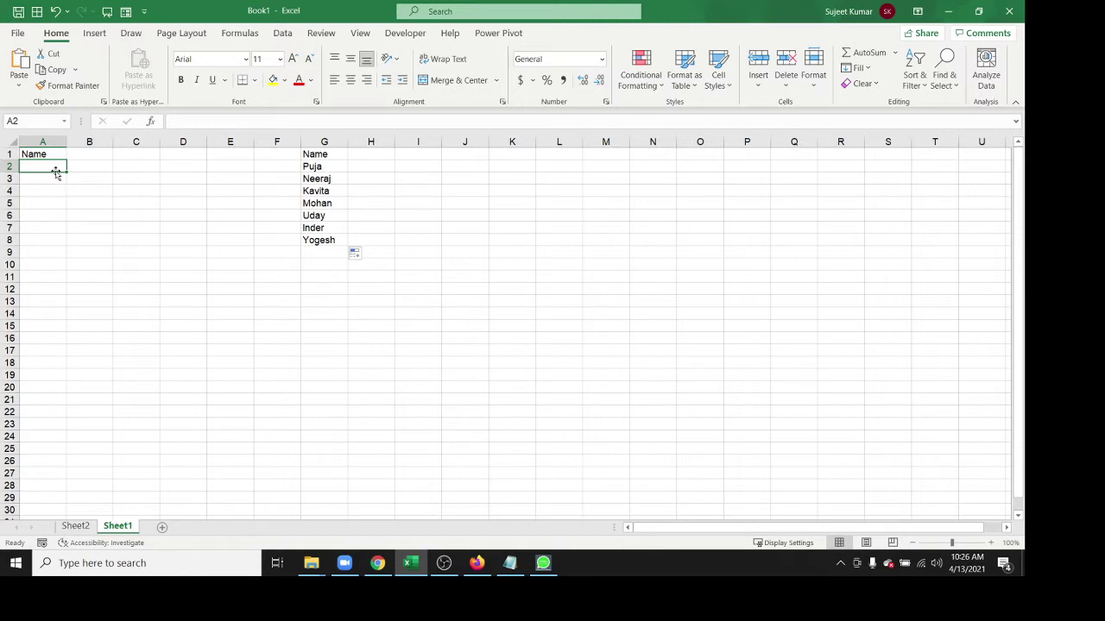
Give A2 List data validation sourced from =$G$2:$G$8, offering the seven names as a dropdown
{"action": "left_click", "coordinate": [292, 38]}
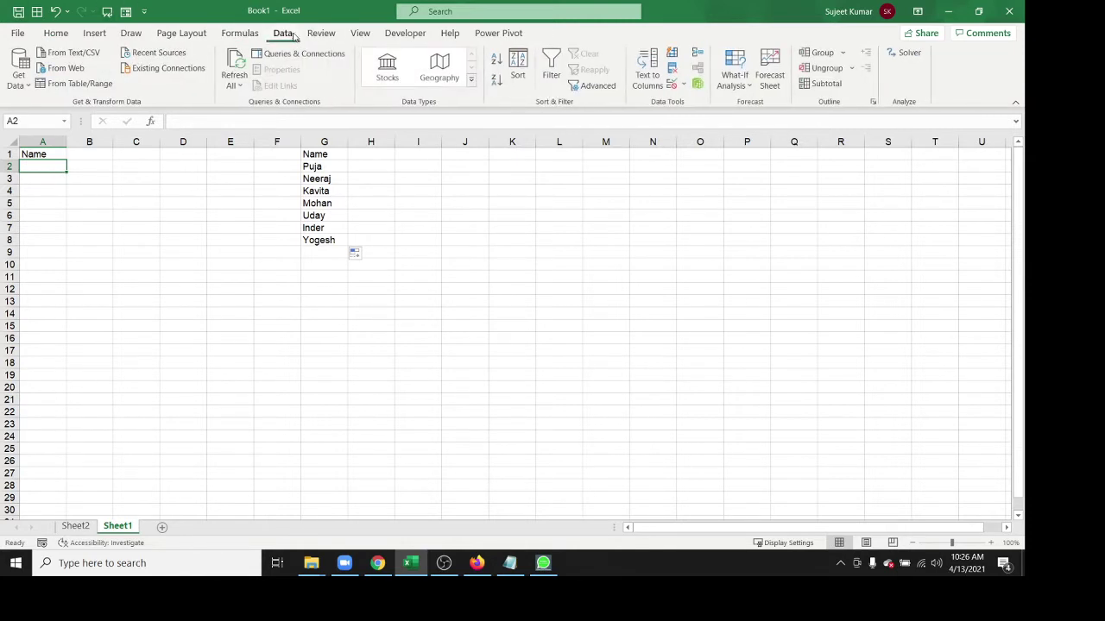
{"action": "left_click", "coordinate": [671, 84]}
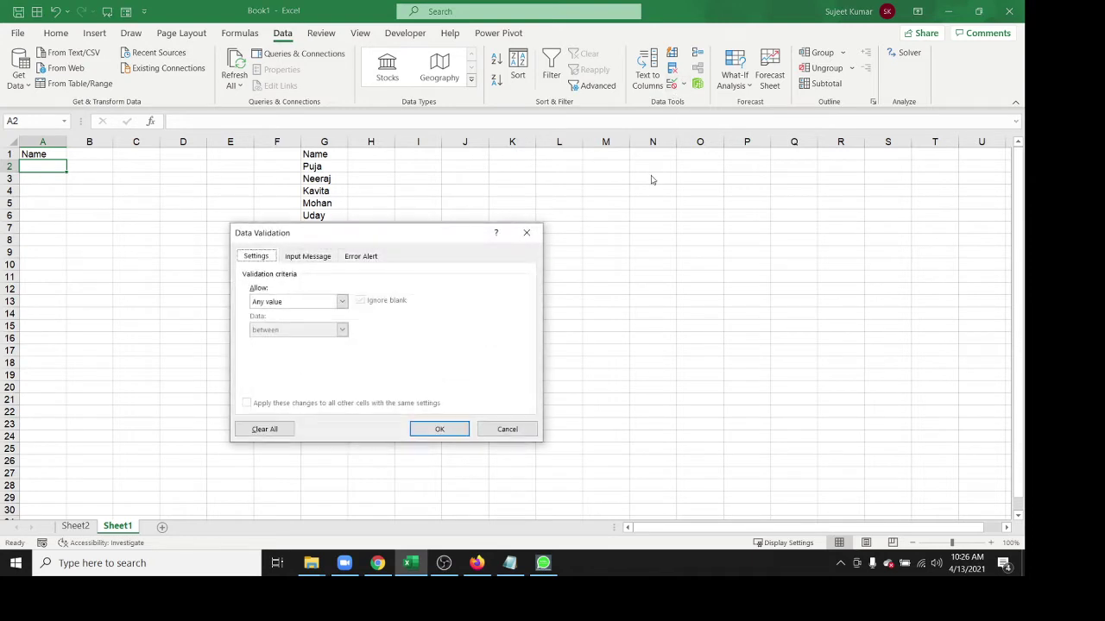
{"action": "left_click", "coordinate": [261, 304]}
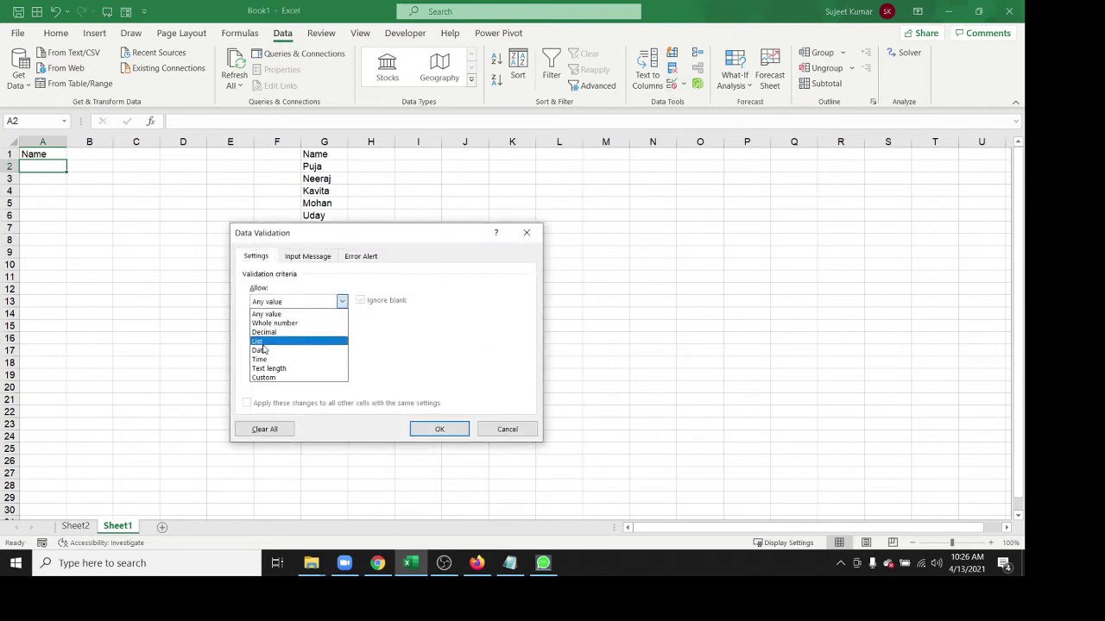
{"action": "left_click", "coordinate": [259, 341]}
{"action": "left_click", "coordinate": [284, 357]}
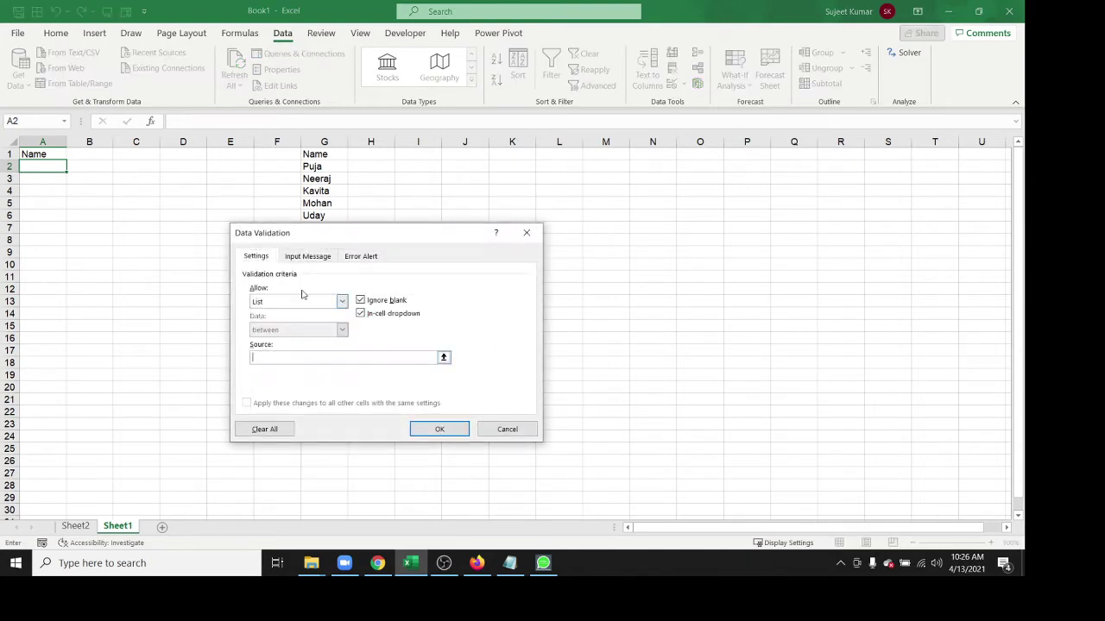
{"action": "left_click_drag", "start_coordinate": [357, 234], "coordinate": [522, 186]}
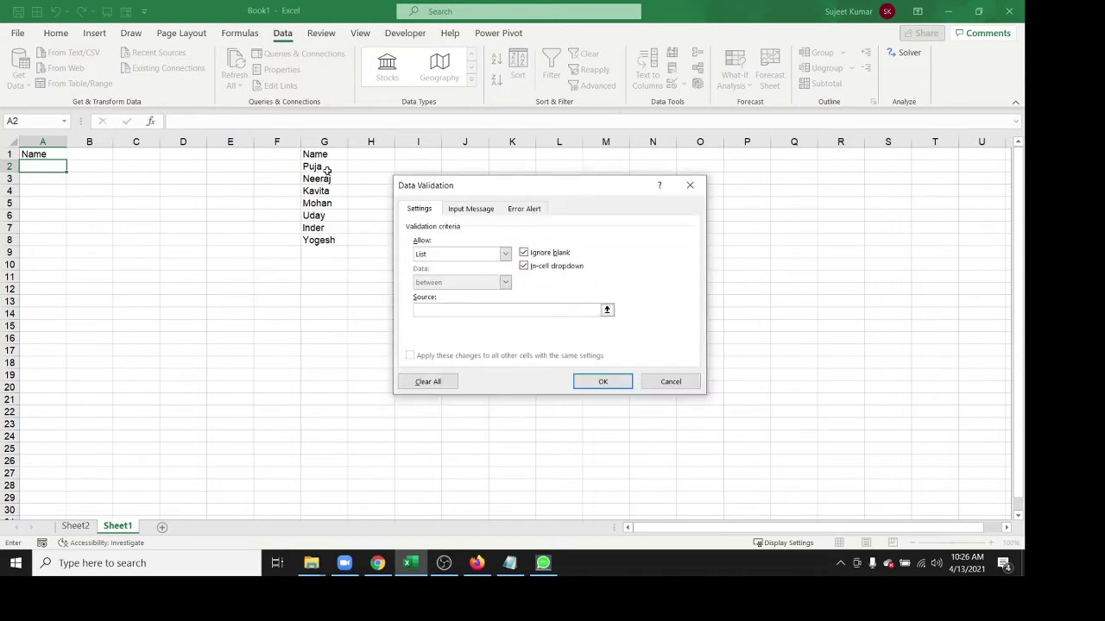
{"action": "left_click_drag", "start_coordinate": [328, 170], "coordinate": [333, 244]}
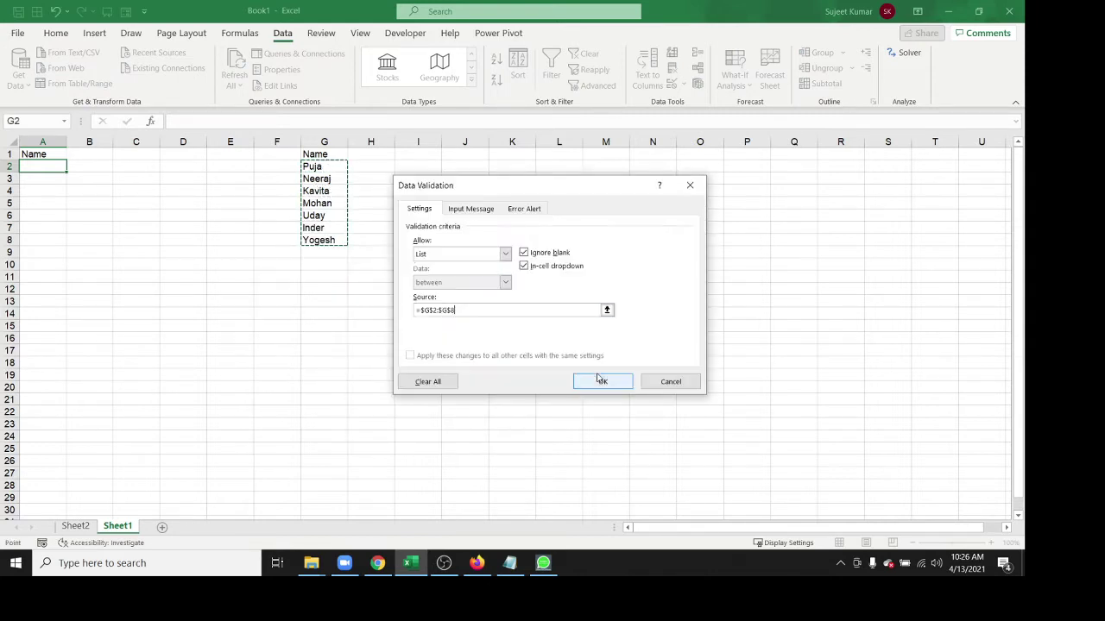
{"action": "left_click", "coordinate": [599, 380]}
Pick Mohan from A2's dropdown, then confirm a made-up entry 'dfgdfg' is rejected
{"action": "left_click", "coordinate": [73, 168]}
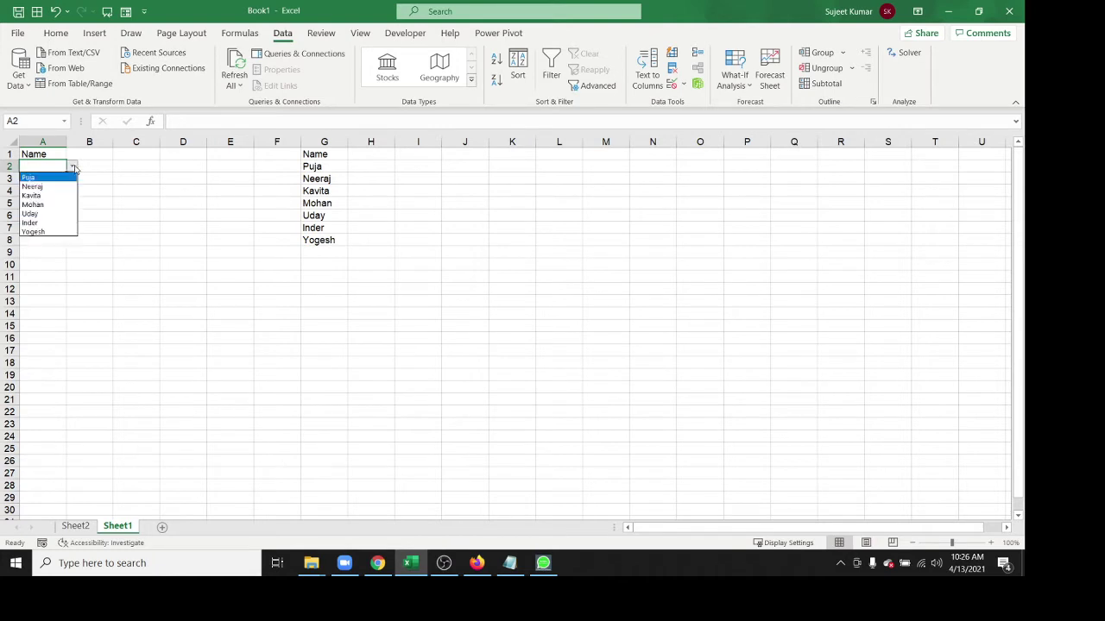
{"action": "left_click", "coordinate": [60, 209]}
{"action": "type", "text": "dfgdfg"}
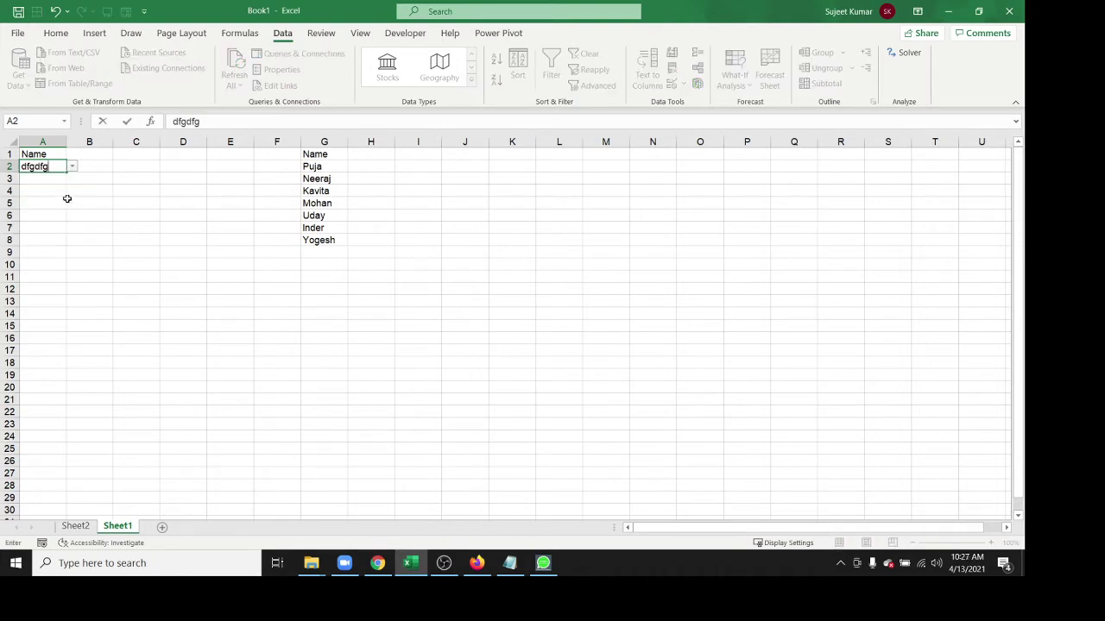
{"action": "key", "text": "Return"}
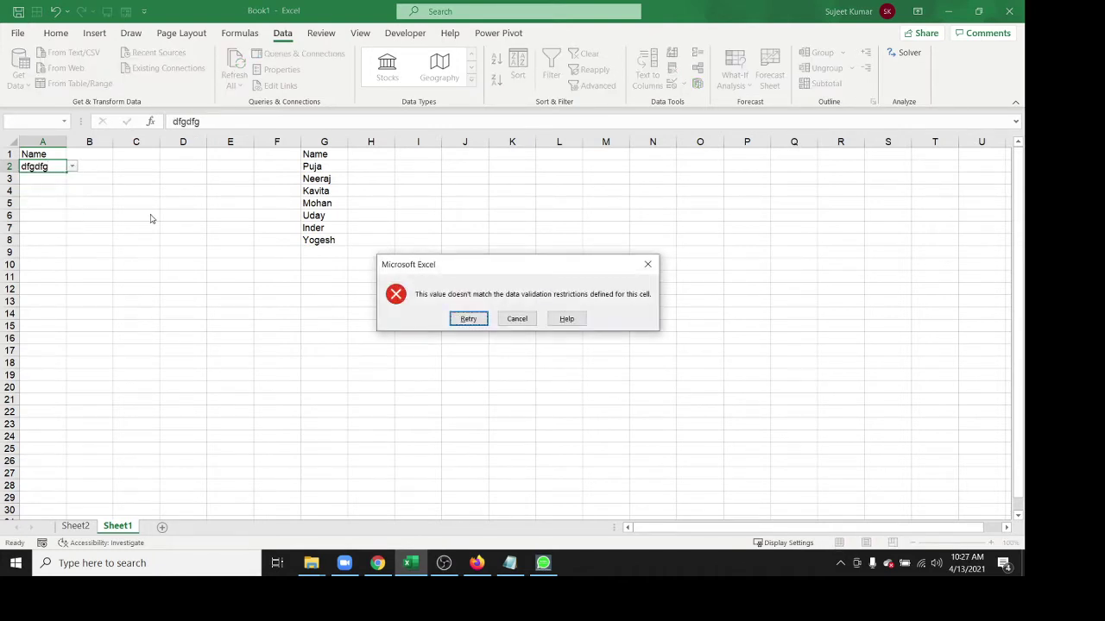
{"action": "key", "text": "Escape"}
Select the G2:G8 names, move between A2 and A3, and end on cell A5
{"action": "left_click_drag", "start_coordinate": [310, 240], "coordinate": [312, 167]}
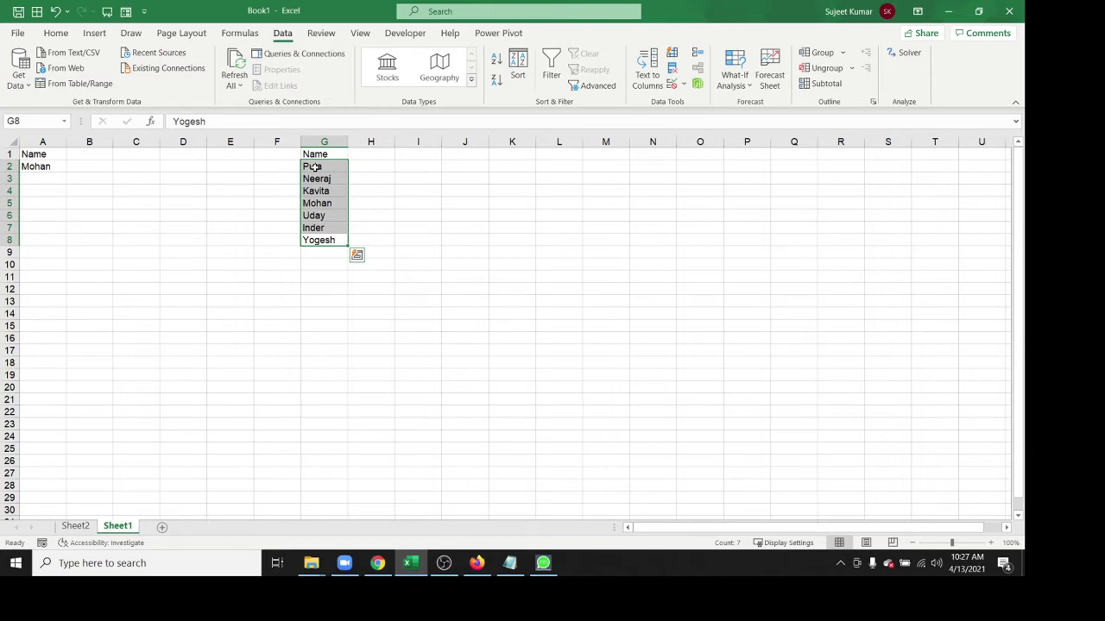
{"action": "key", "text": "Left"}
{"action": "key", "text": "Left"}
{"action": "key", "text": "Left"}
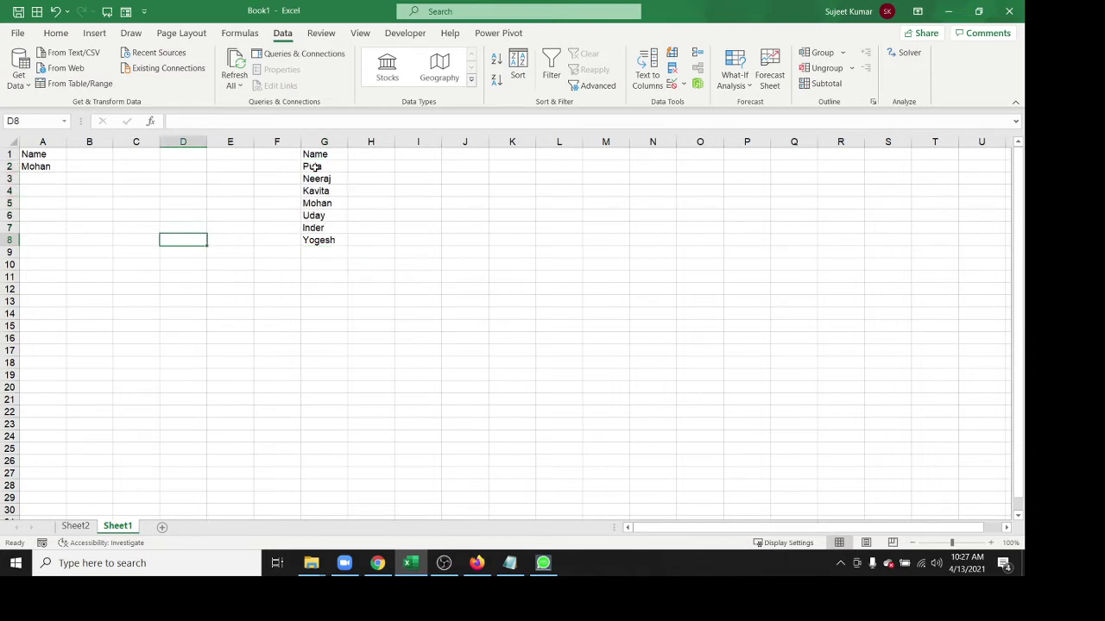
{"action": "key", "text": "Left"}
{"action": "key", "text": "Left"}
{"action": "key", "text": "Left"}
{"action": "key", "text": "Up"}
{"action": "key", "text": "Up"}
{"action": "key", "text": "Up"}
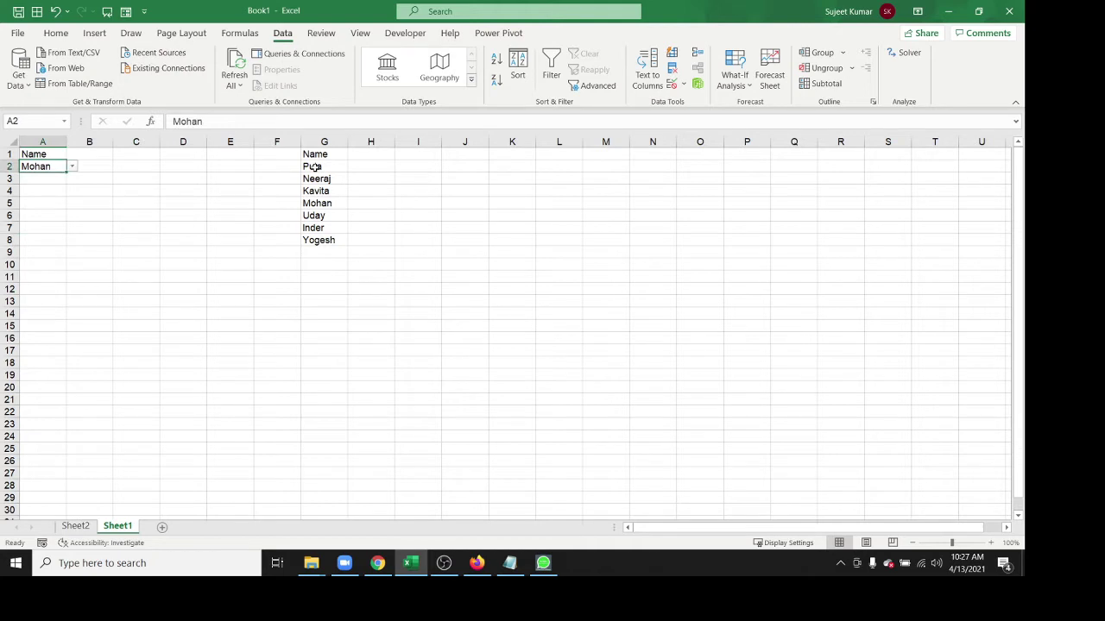
{"action": "key", "text": "Down"}
{"action": "key", "text": "Up"}
{"action": "left_click_drag", "start_coordinate": [313, 167], "coordinate": [322, 248]}
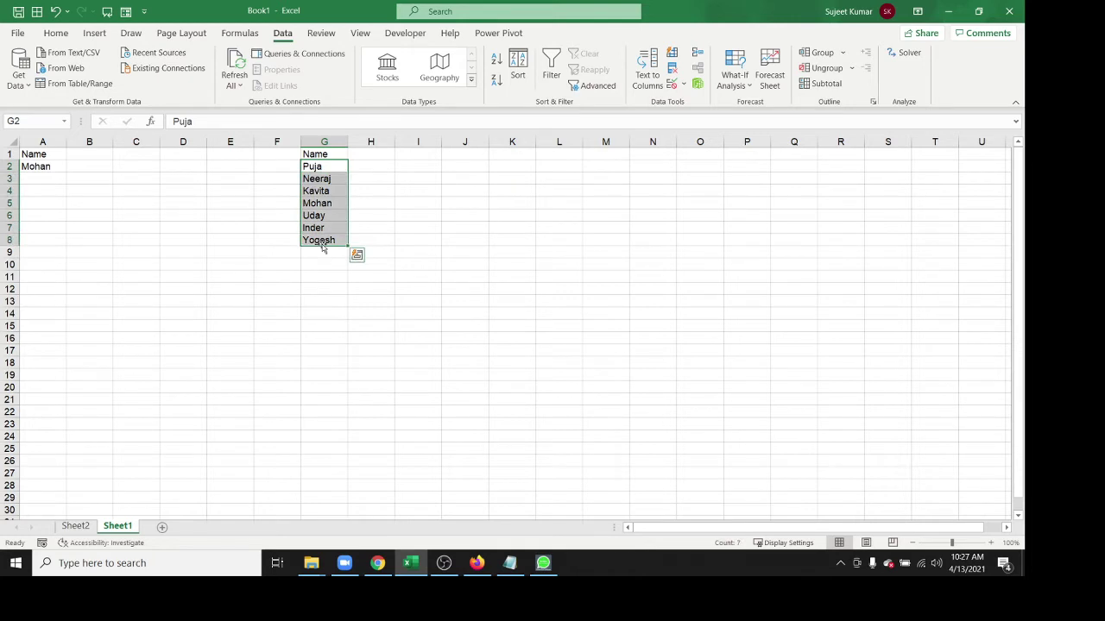
{"action": "left_click", "coordinate": [31, 202]}
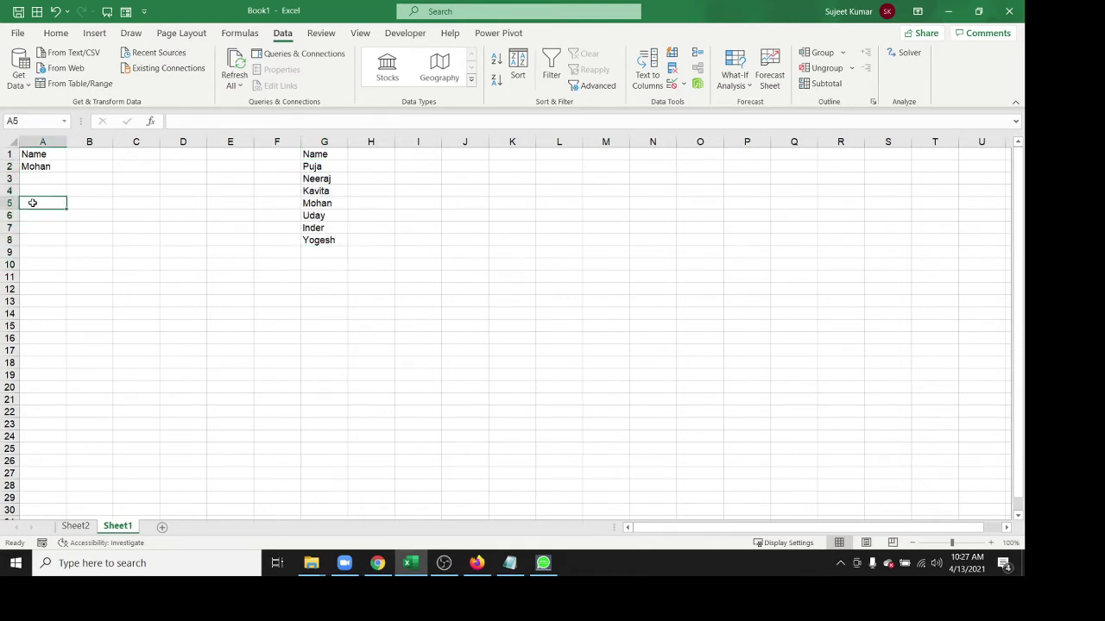
Delete Mohan from A2 and move to B2 for a test formula
{"action": "key", "text": "ctrl+c"}
{"action": "key", "text": "Up"}
{"action": "key", "text": "Up"}
{"action": "key", "text": "Up"}
{"action": "key", "text": "Delete"}
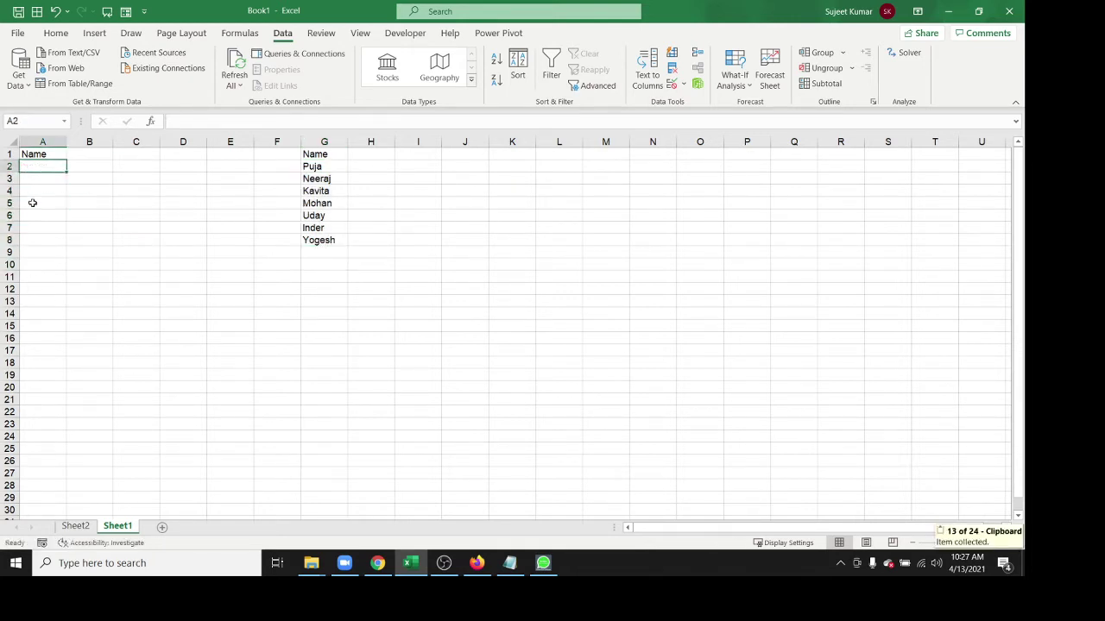
{"action": "key", "text": "Up"}
{"action": "key", "text": "Right"}
{"action": "key", "text": "Down"}
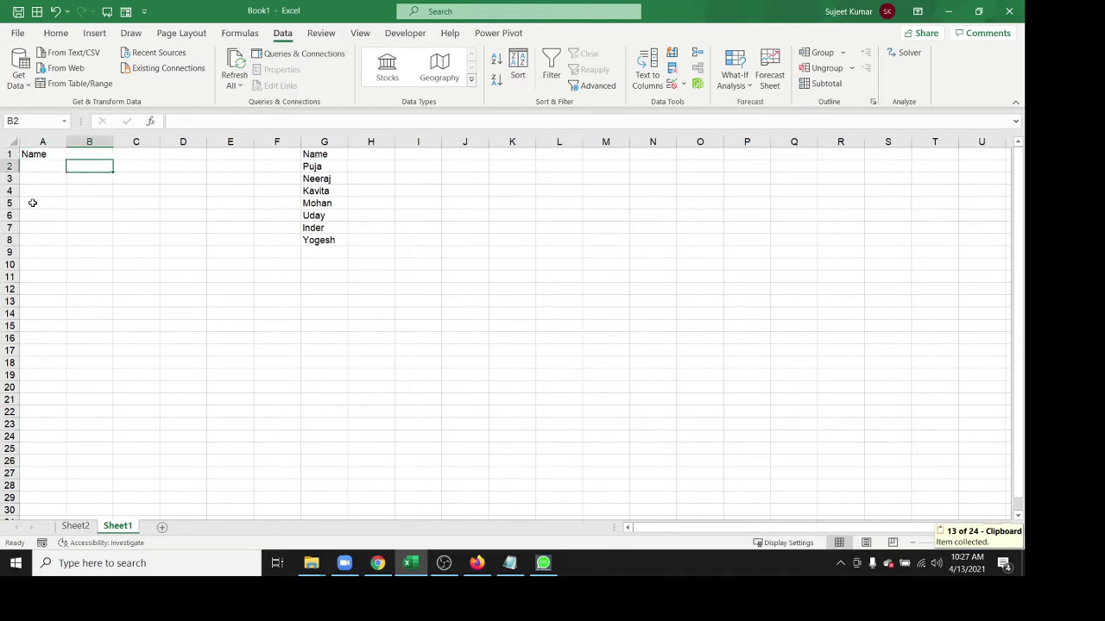
Build the formula =COUNTIF(G:G,A2) in B2 using column G and cell A2
{"action": "type", "text": "="}
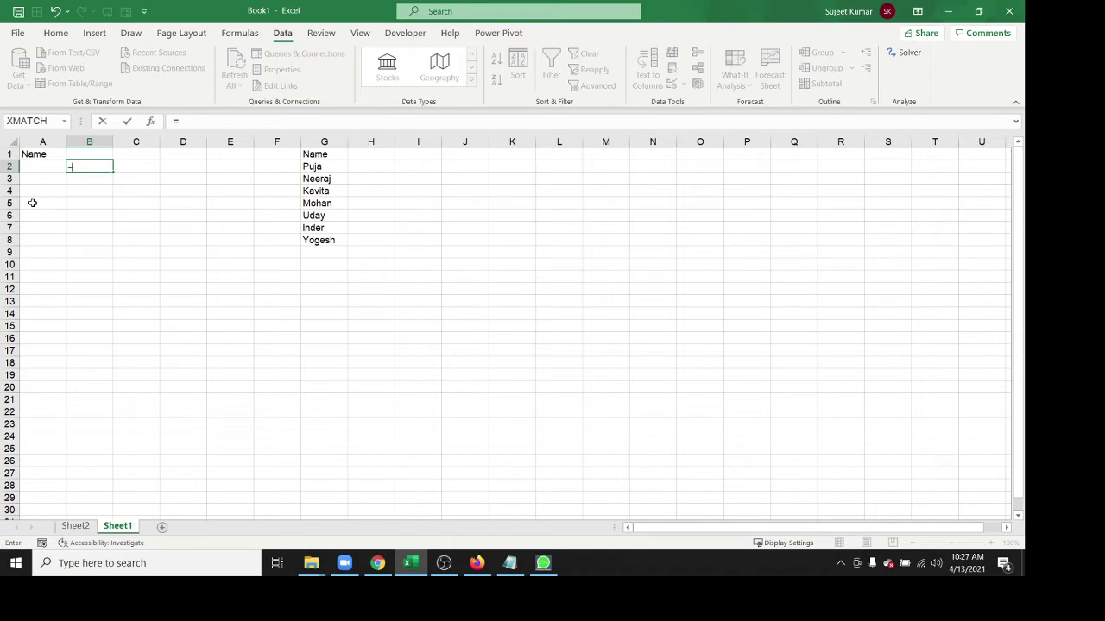
{"action": "type", "text": "c"}
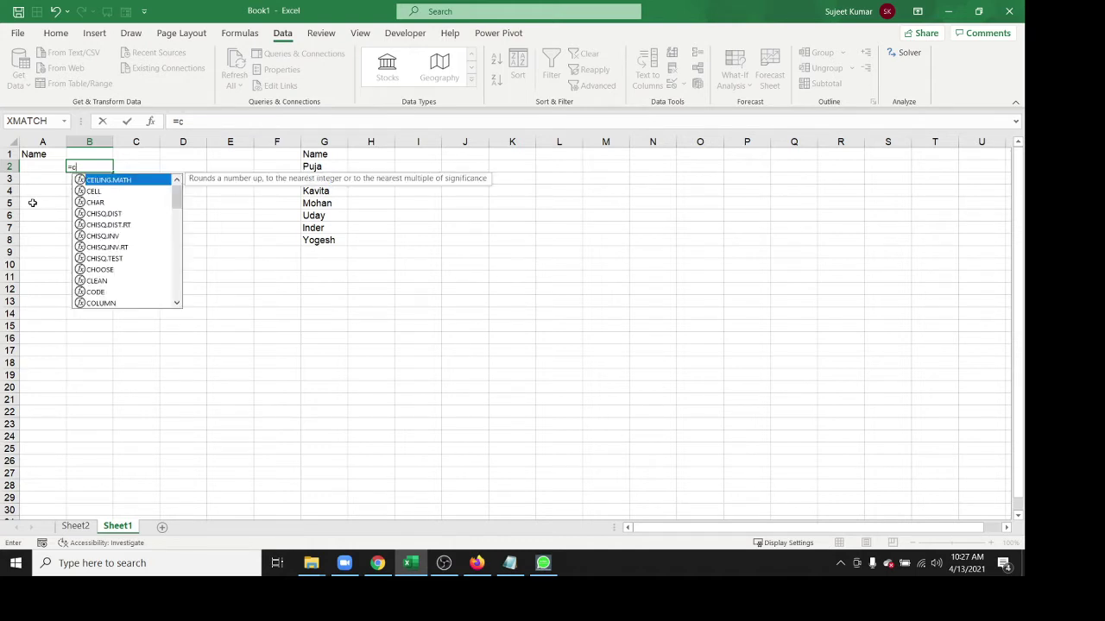
{"action": "type", "text": "ou"}
{"action": "key", "text": "Down"}
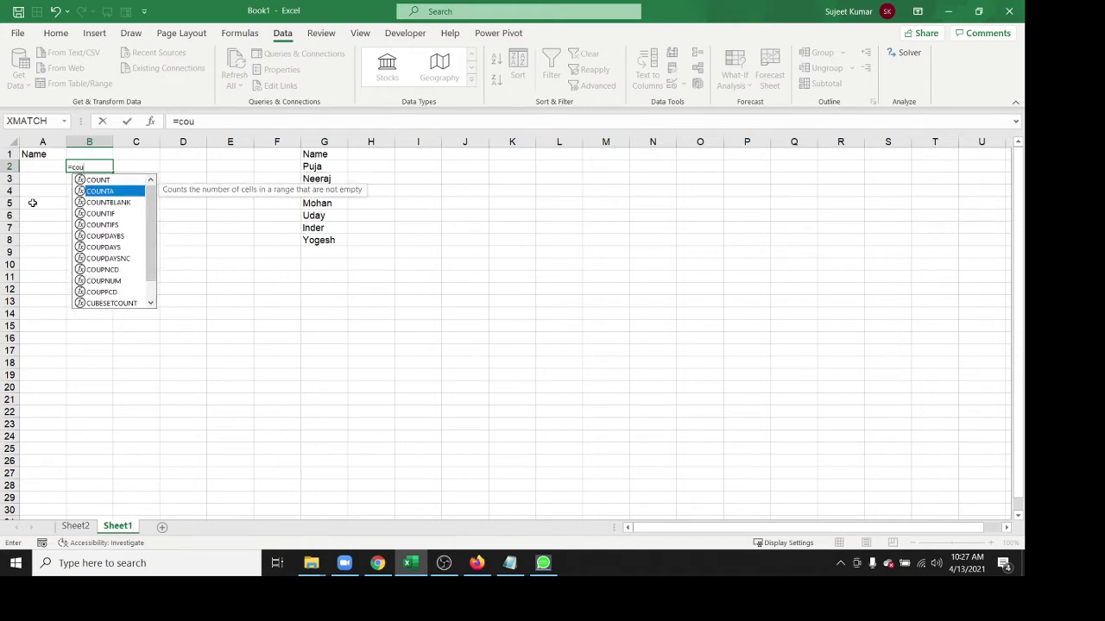
{"action": "key", "text": "Down"}
{"action": "key", "text": "Down"}
{"action": "key", "text": "Tab"}
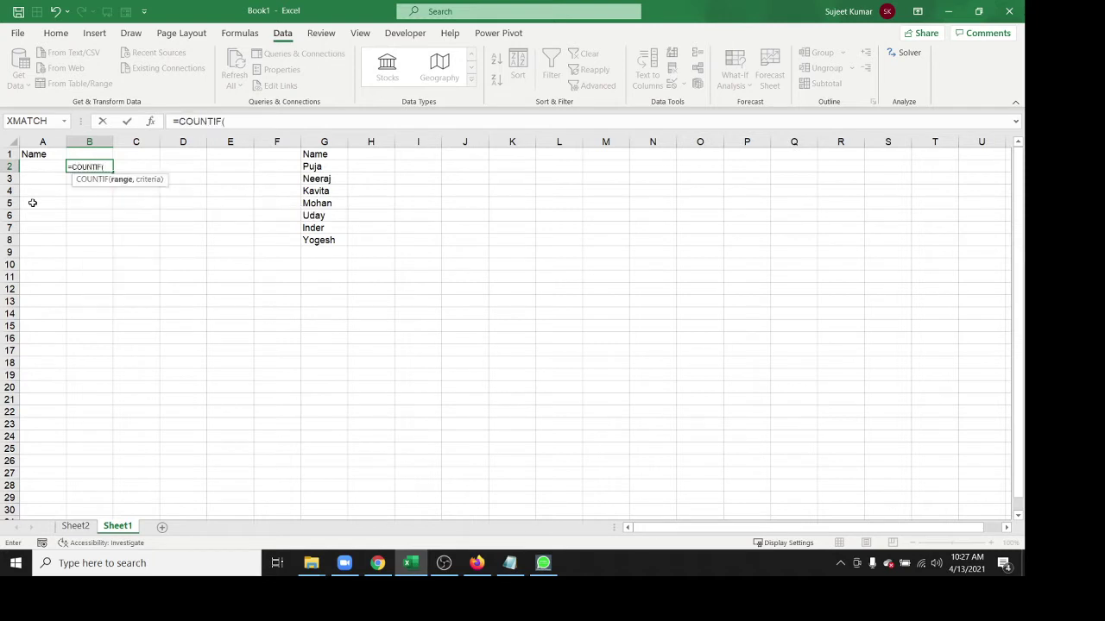
{"action": "left_click", "coordinate": [324, 141]}
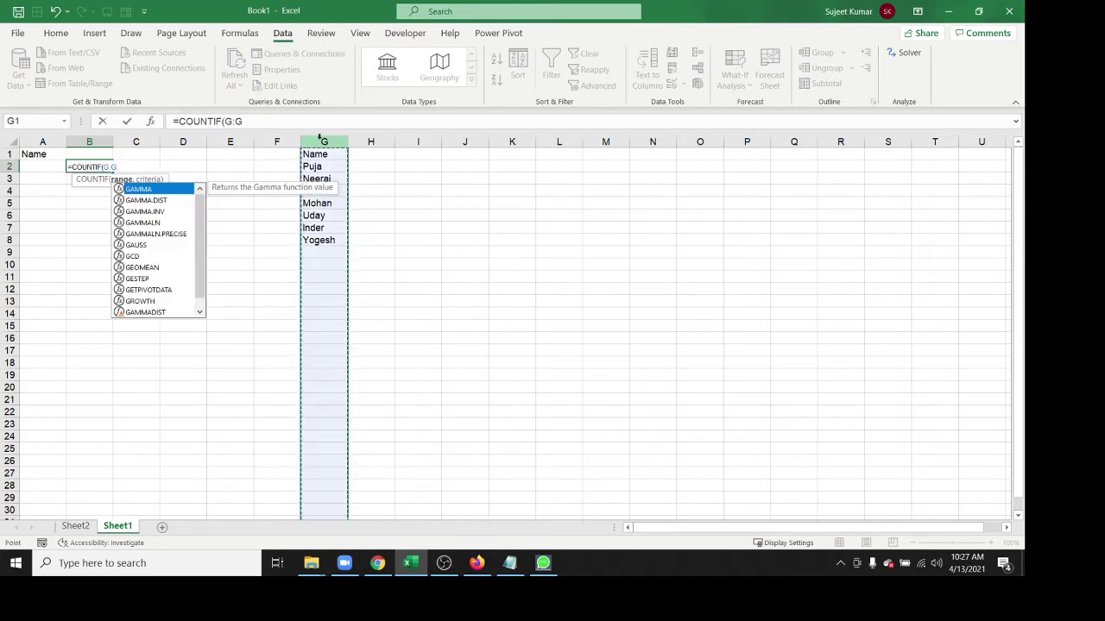
{"action": "type", "text": ","}
{"action": "left_click", "coordinate": [44, 164]}
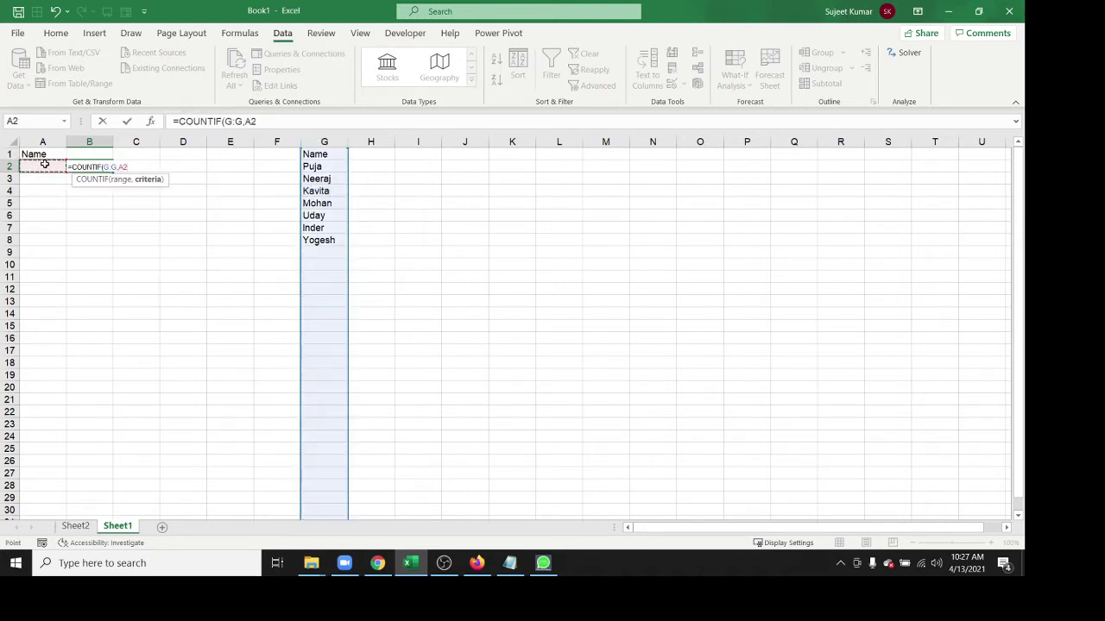
{"action": "type", "text": ")>=1"}
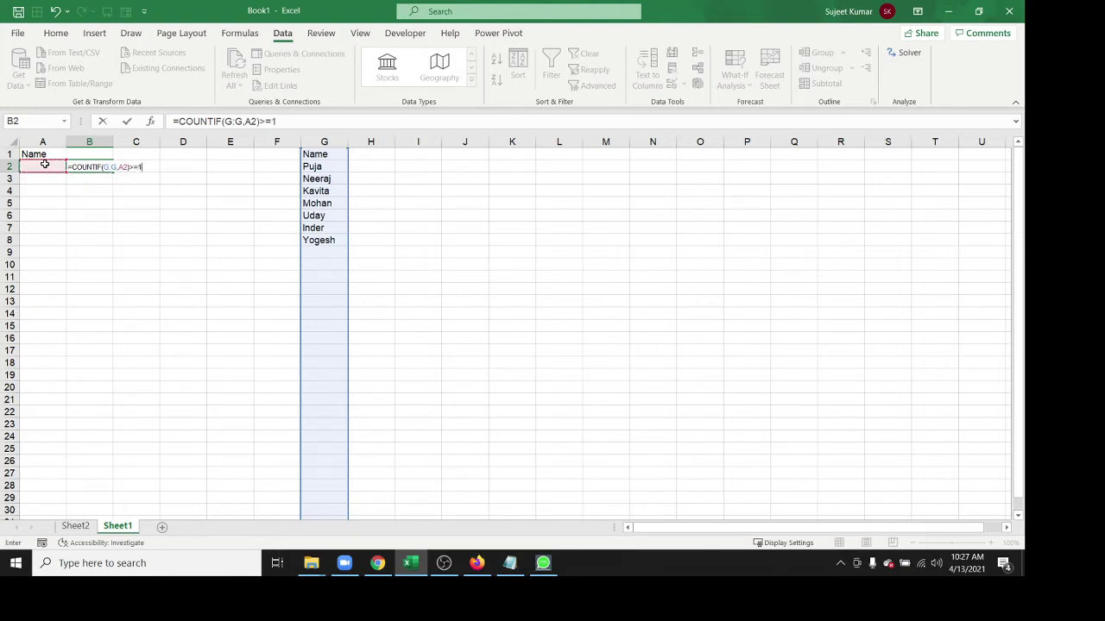
Copy the formula text, discard it so B2 stays empty, and return to A2
{"action": "key", "text": "shift+Home"}
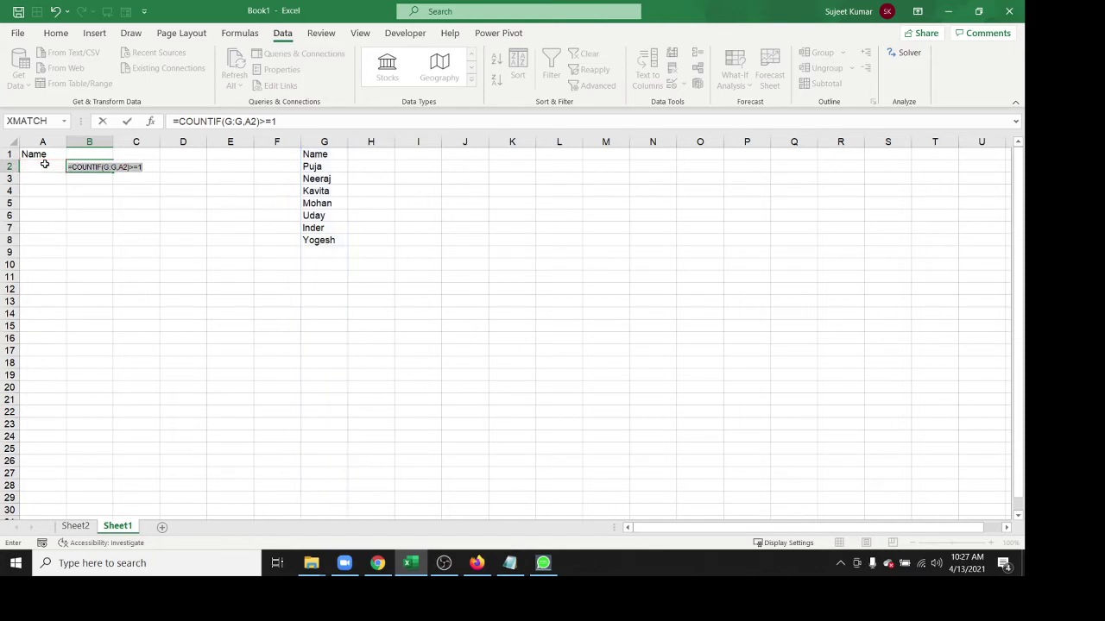
{"action": "key", "text": "ctrl+c"}
{"action": "key", "text": "Escape"}
{"action": "left_click", "coordinate": [44, 164]}
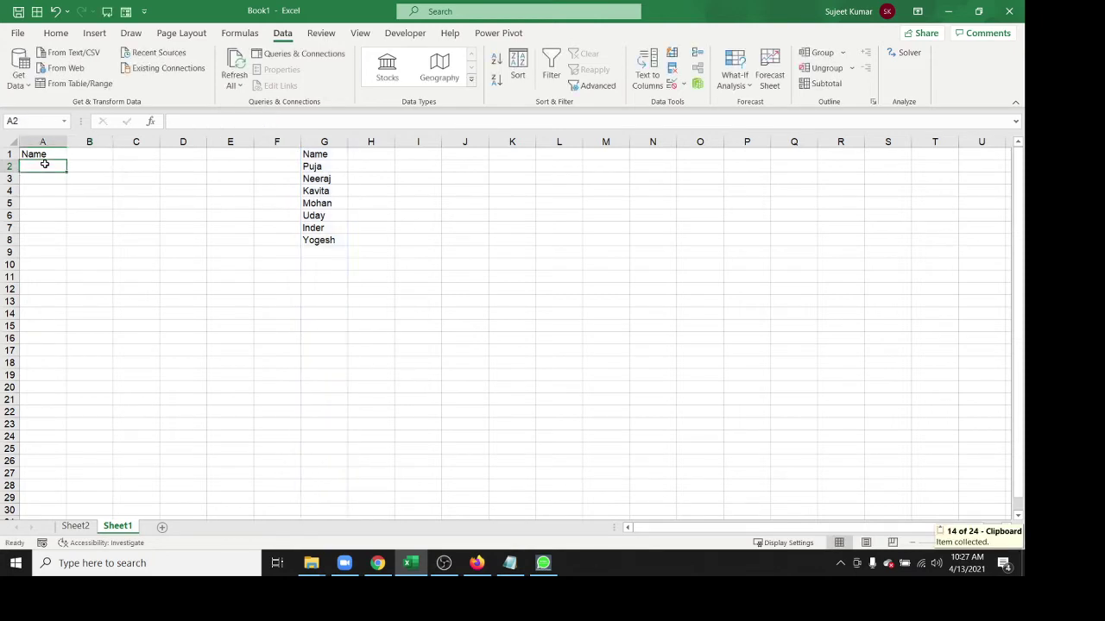
Replace A2's list rule with Custom validation using =COUNTIF(G:G,A2)>=1
{"action": "left_click", "coordinate": [671, 84]}
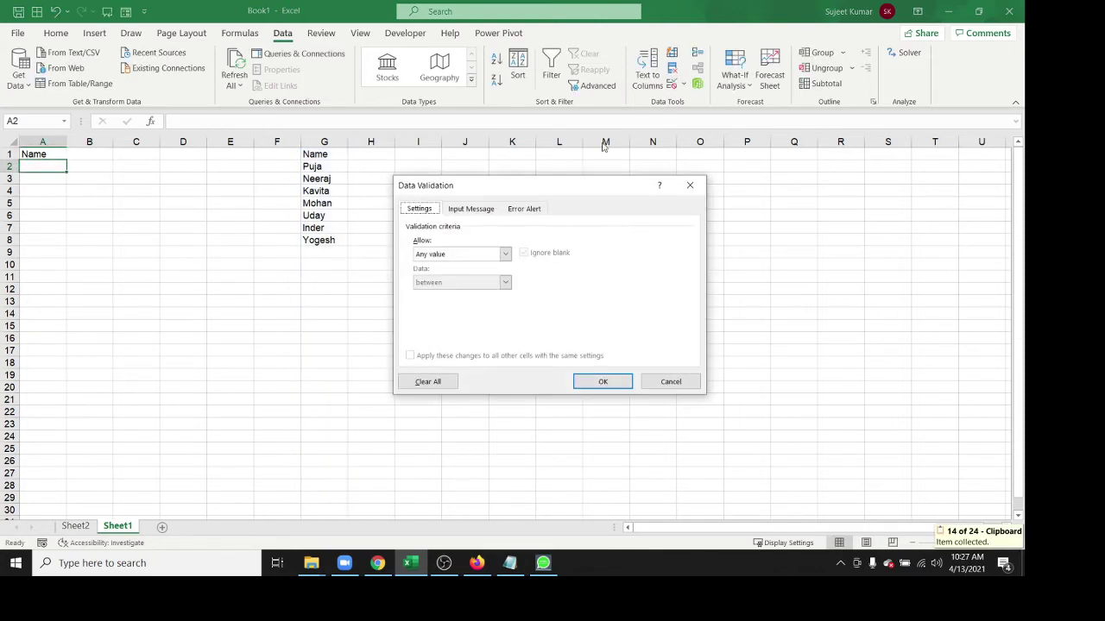
{"action": "left_click", "coordinate": [467, 254]}
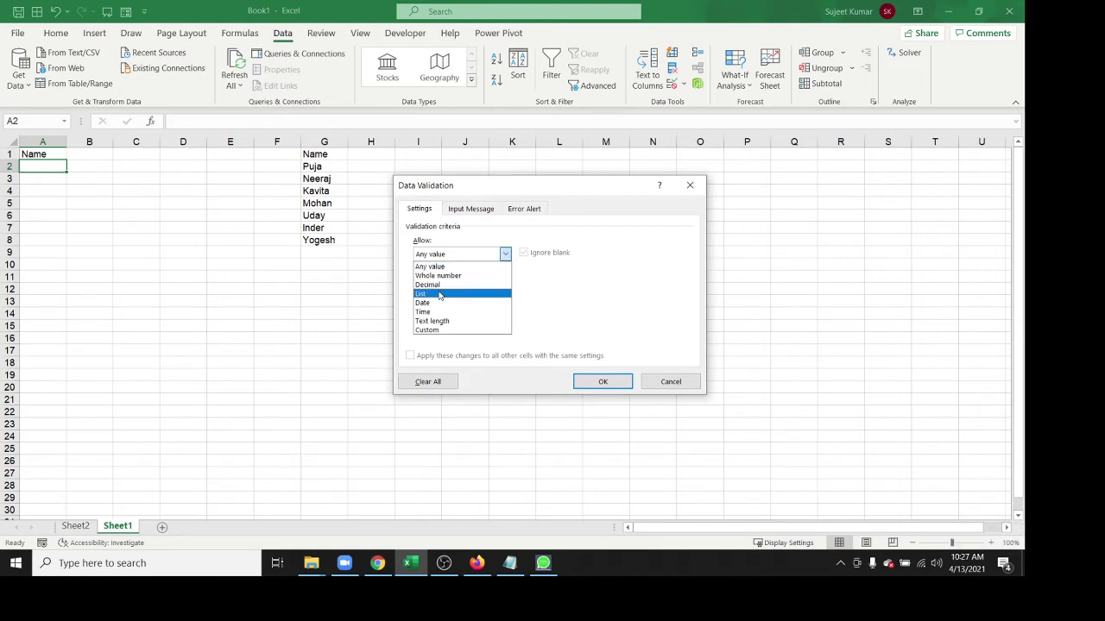
{"action": "left_click", "coordinate": [429, 330]}
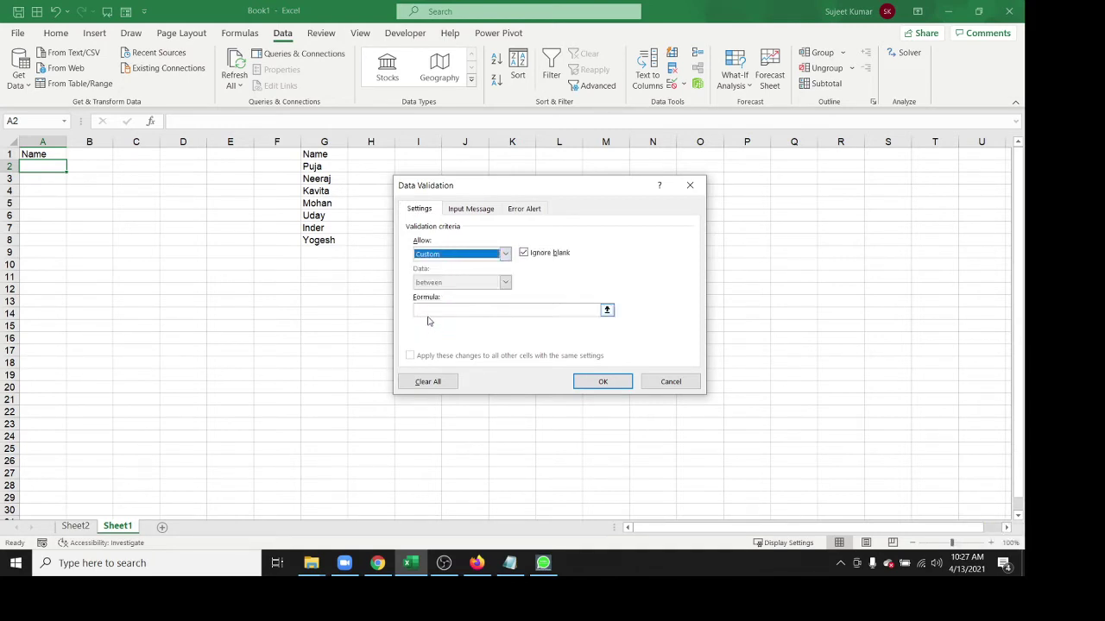
{"action": "left_click", "coordinate": [426, 311]}
{"action": "type", "text": "=COUNTIF(G:G,A2)>=1"}
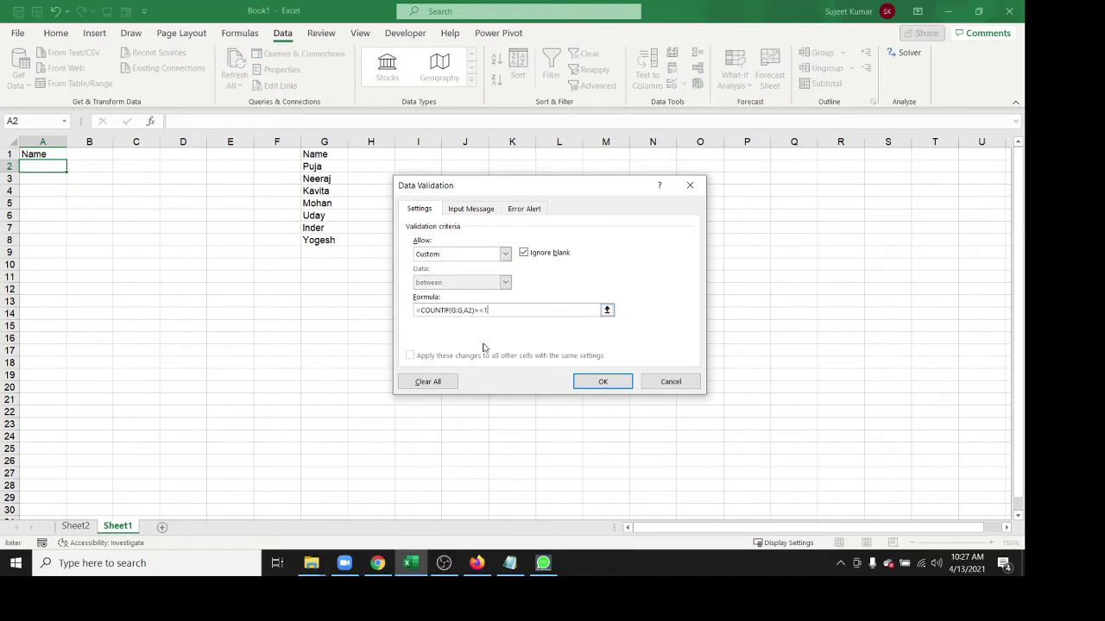
{"action": "left_click", "coordinate": [583, 386]}
Paste only A2's validation rule onto A3:A25 with Paste Special > Validation
{"action": "key", "text": "ctrl+c"}
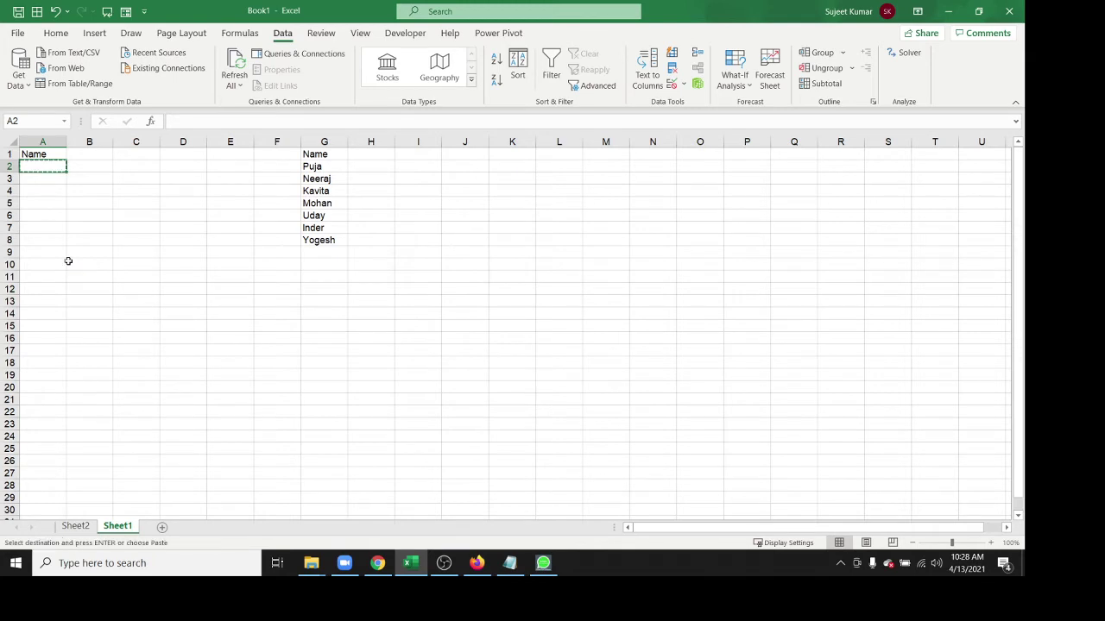
{"action": "left_click_drag", "start_coordinate": [32, 179], "coordinate": [54, 446]}
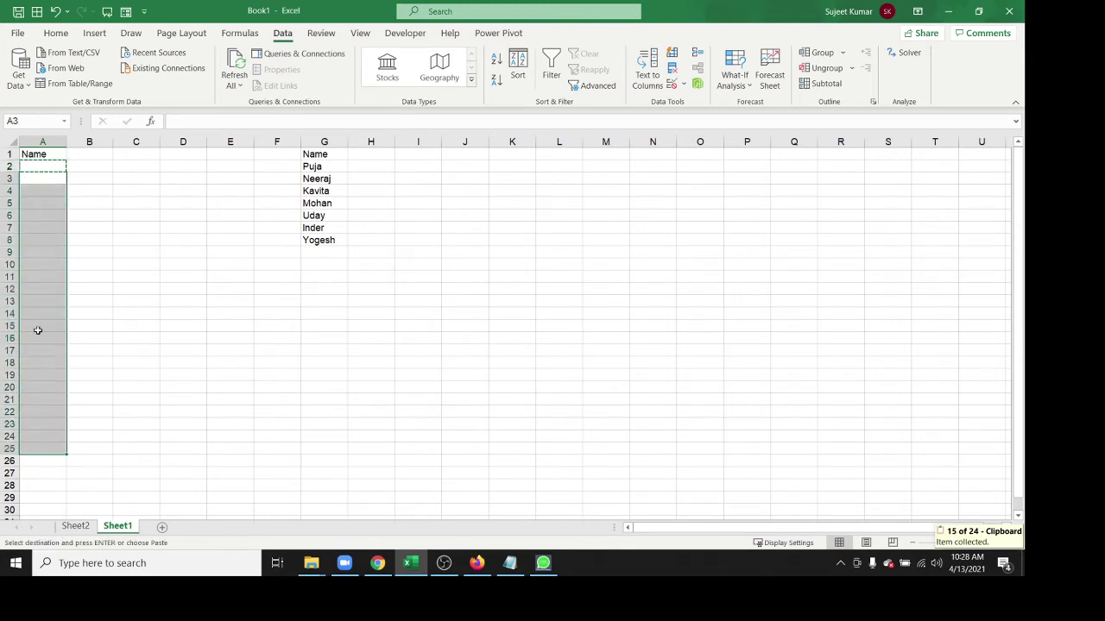
{"action": "right_click", "coordinate": [55, 303]}
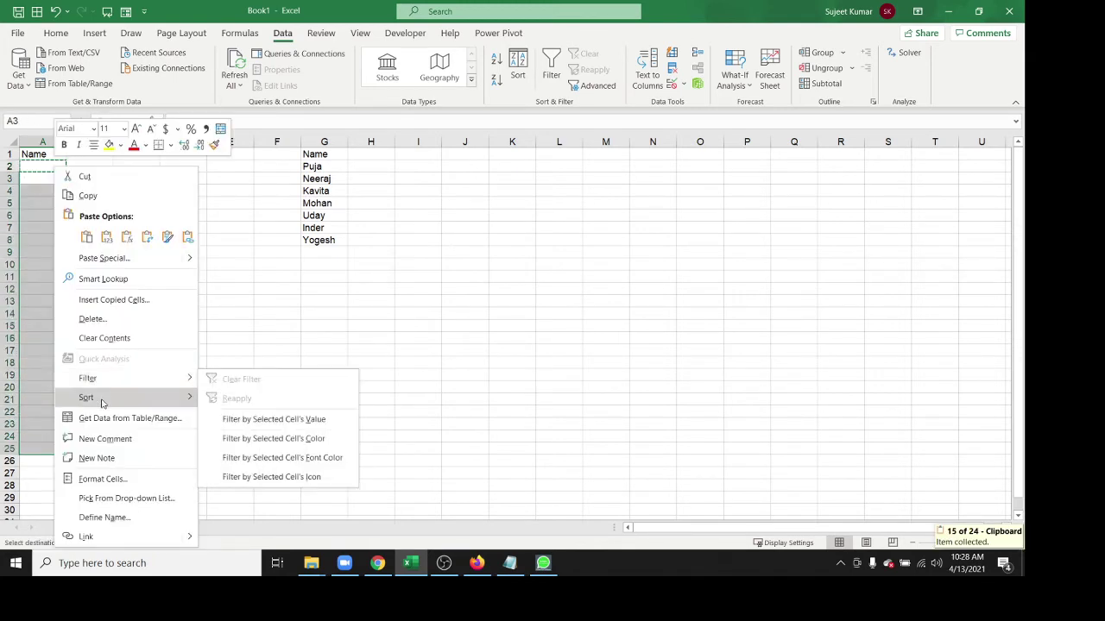
{"action": "left_click", "coordinate": [107, 261]}
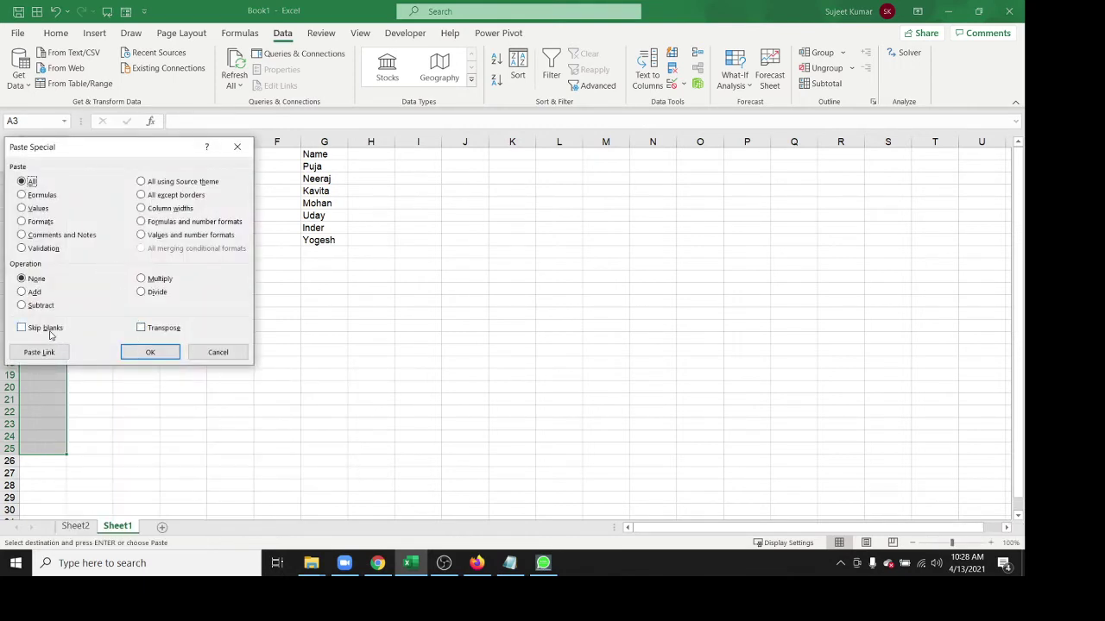
{"action": "left_click", "coordinate": [44, 249]}
{"action": "left_click", "coordinate": [150, 353]}
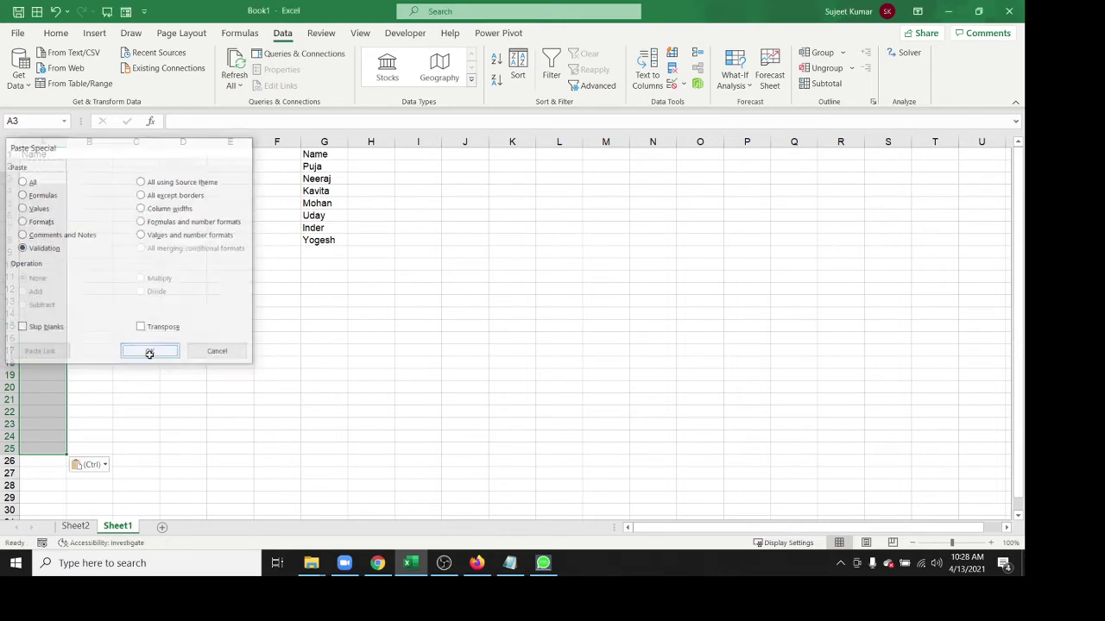
{"action": "key", "text": "Escape"}
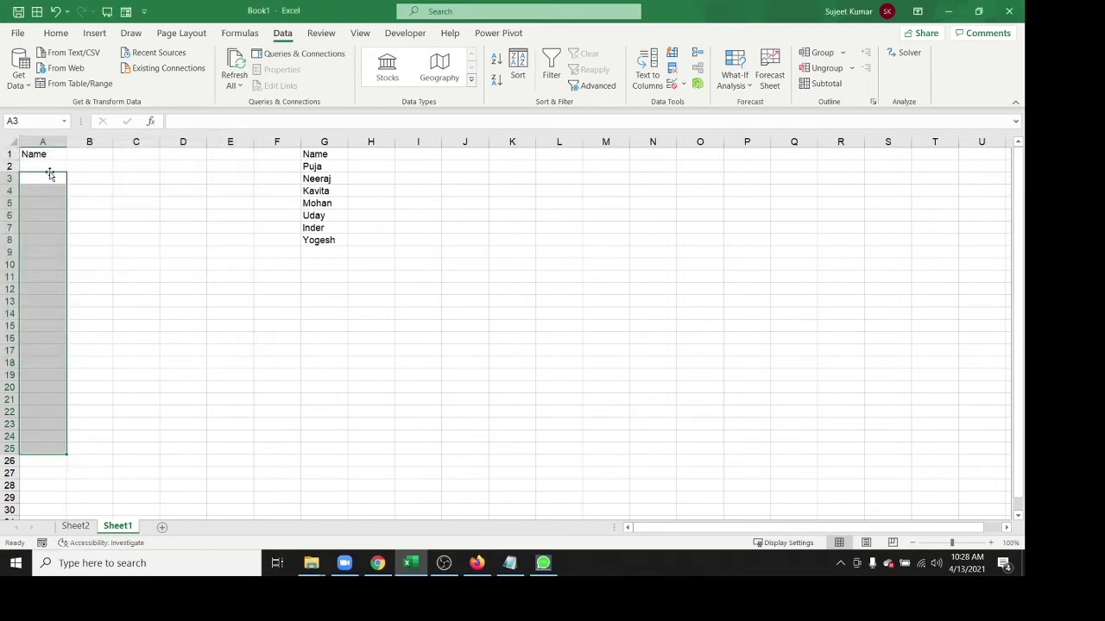
Enter Inder in A2, which the COUNTIF rule accepts, and reselect A2
{"action": "left_click", "coordinate": [50, 169]}
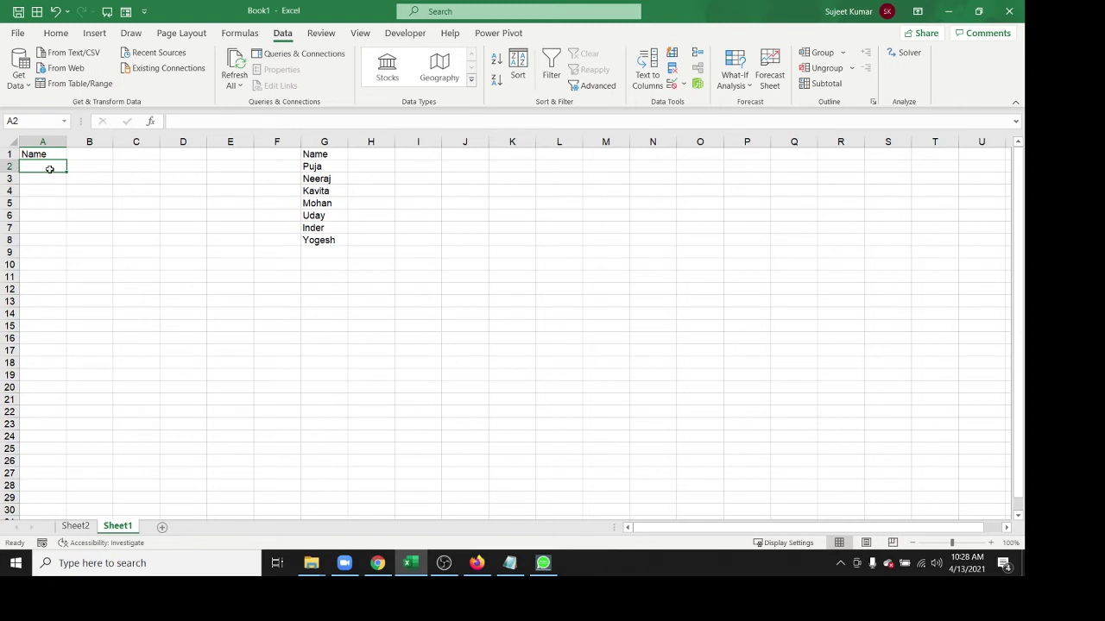
{"action": "type", "text": "Inder"}
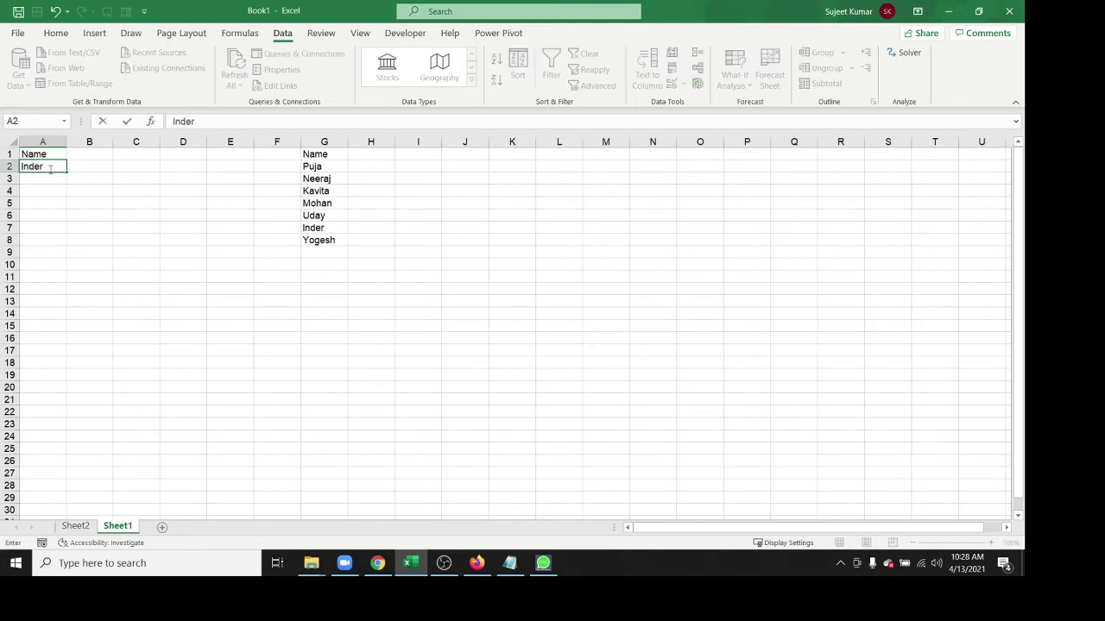
{"action": "key", "text": "Return"}
{"action": "left_click", "coordinate": [50, 169]}
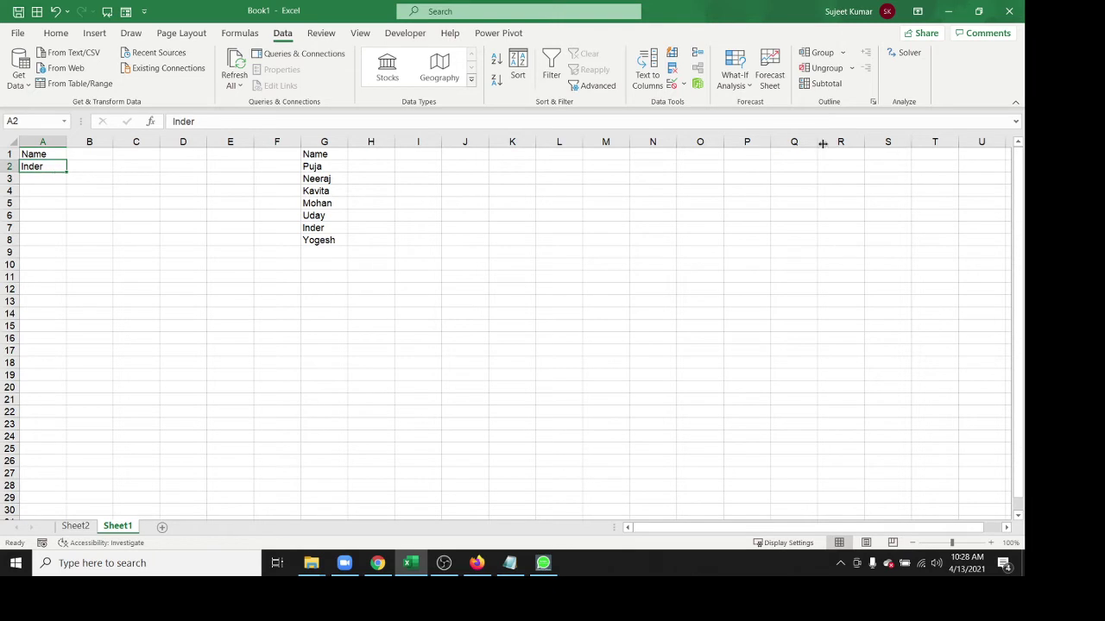
{"action": "left_click", "coordinate": [647, 69]}
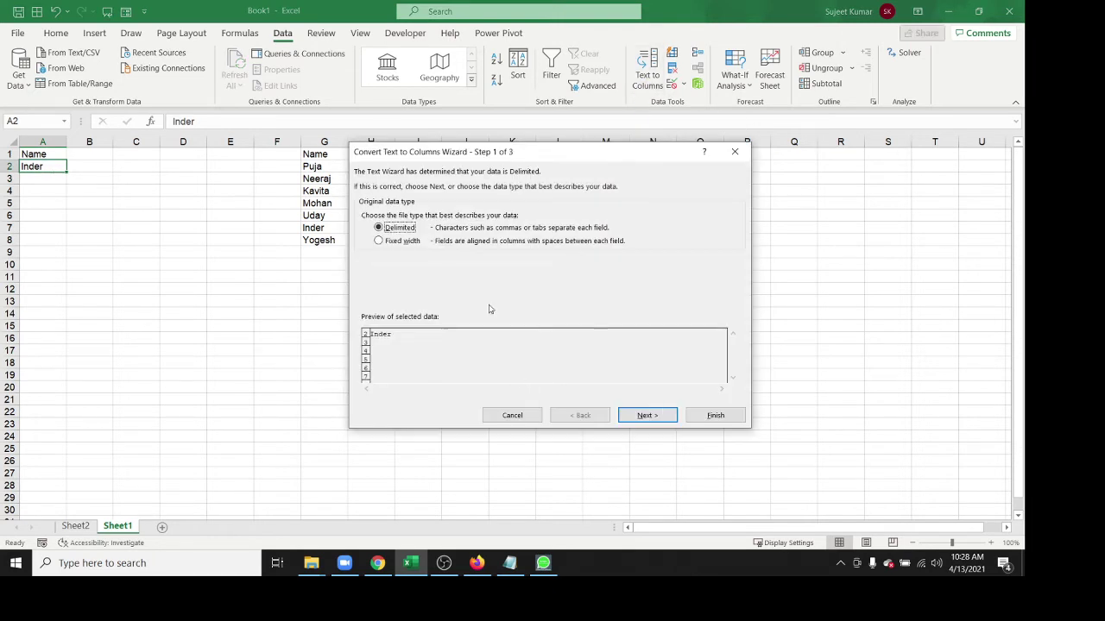
Close the Text to Columns wizard and change A2's validation formula to =COUNTIF(G:G,A2)=0
{"action": "key", "text": "Escape"}
{"action": "left_click", "coordinate": [672, 85]}
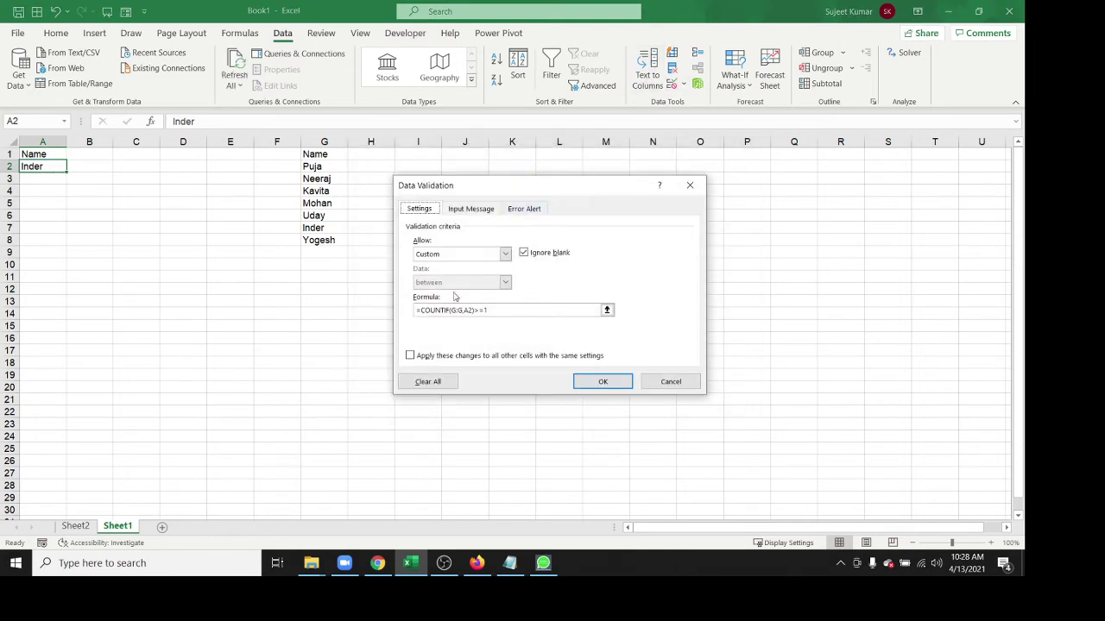
{"action": "left_click", "coordinate": [492, 310]}
{"action": "type", "text": "0"}
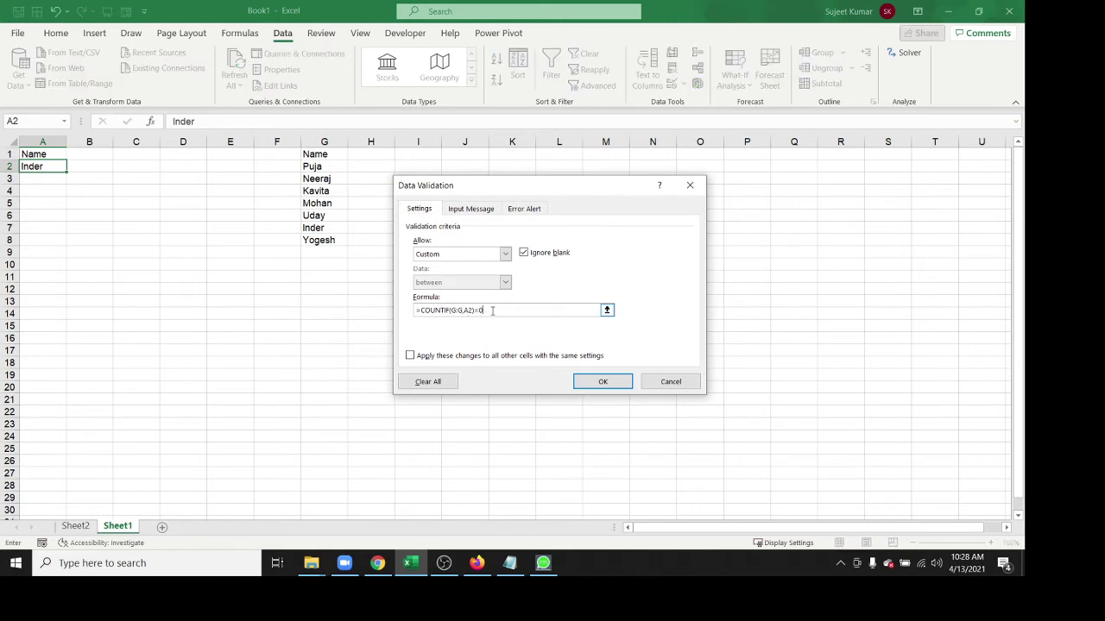
{"action": "left_click", "coordinate": [603, 382]}
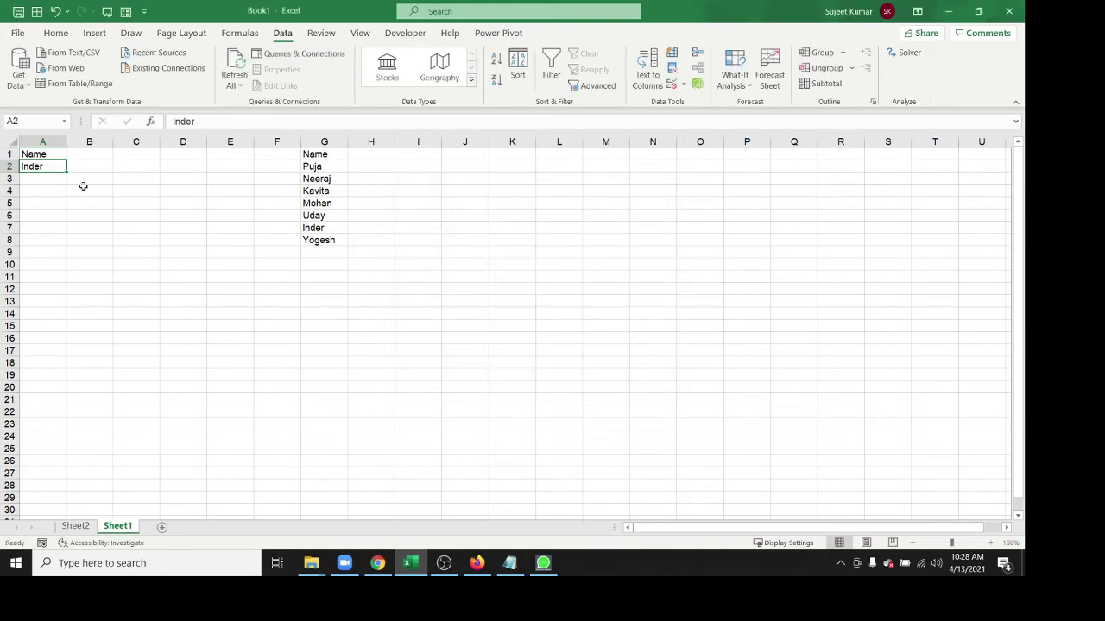
See Inder rejected under the reversed rule, then enter Sujit in A2 and return to A2
{"action": "type", "text": "Inde"}
{"action": "key", "text": "Return"}
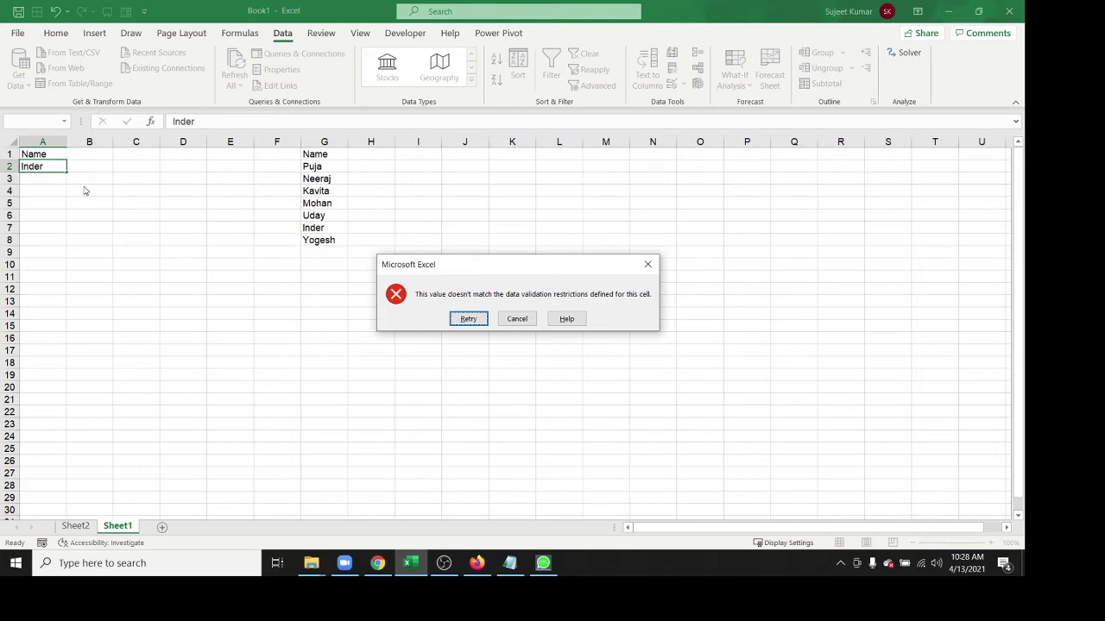
{"action": "key", "text": "Escape"}
{"action": "type", "text": "Sujit"}
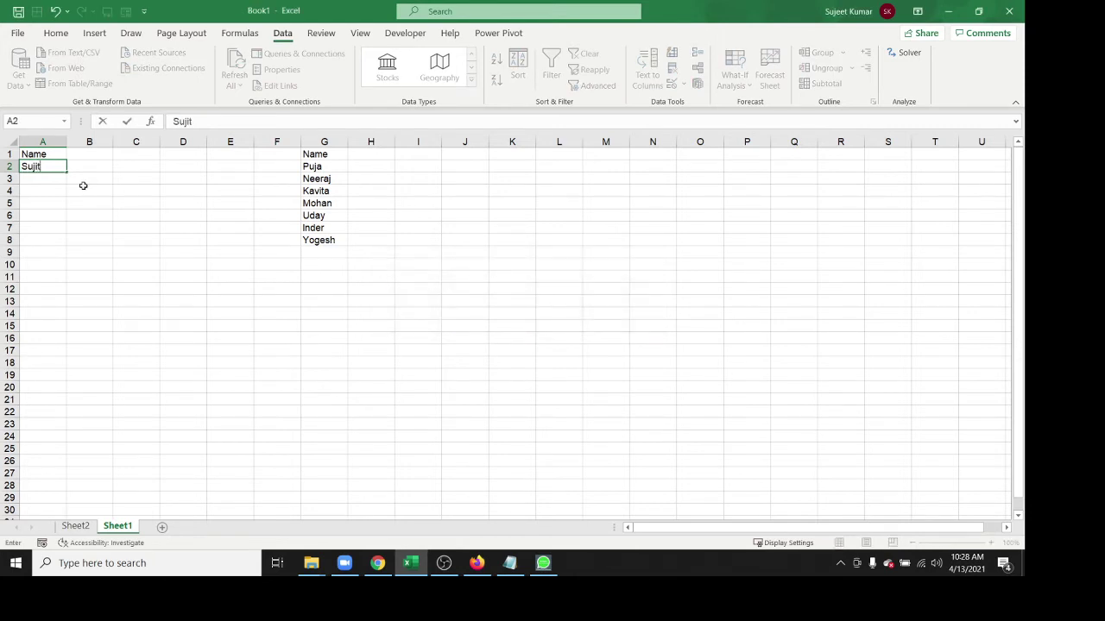
{"action": "key", "text": "Return"}
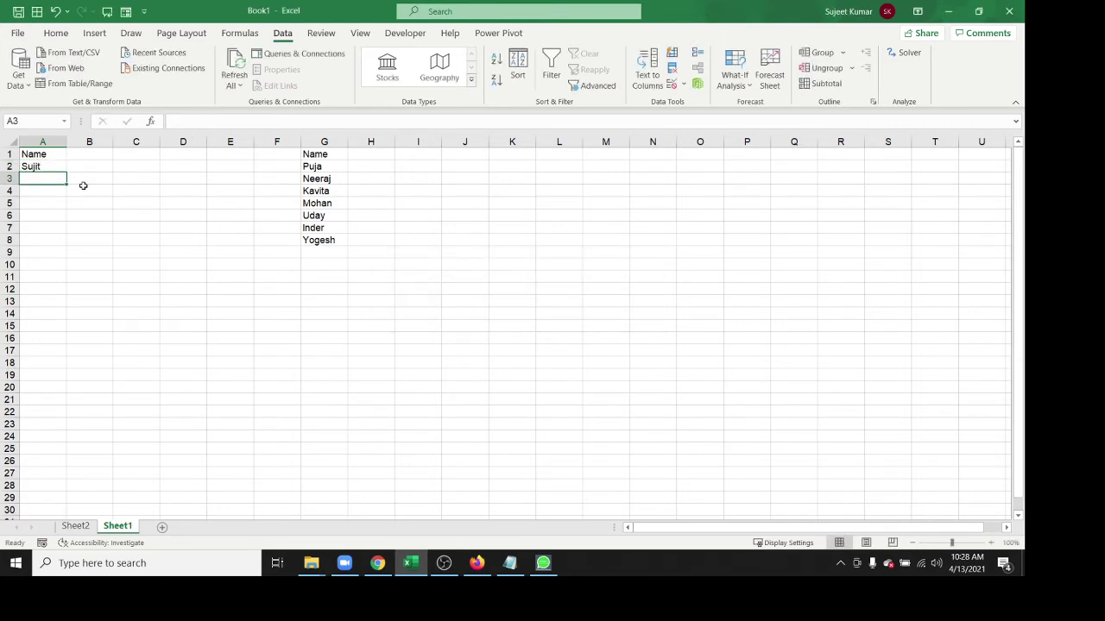
{"action": "key", "text": "Up"}
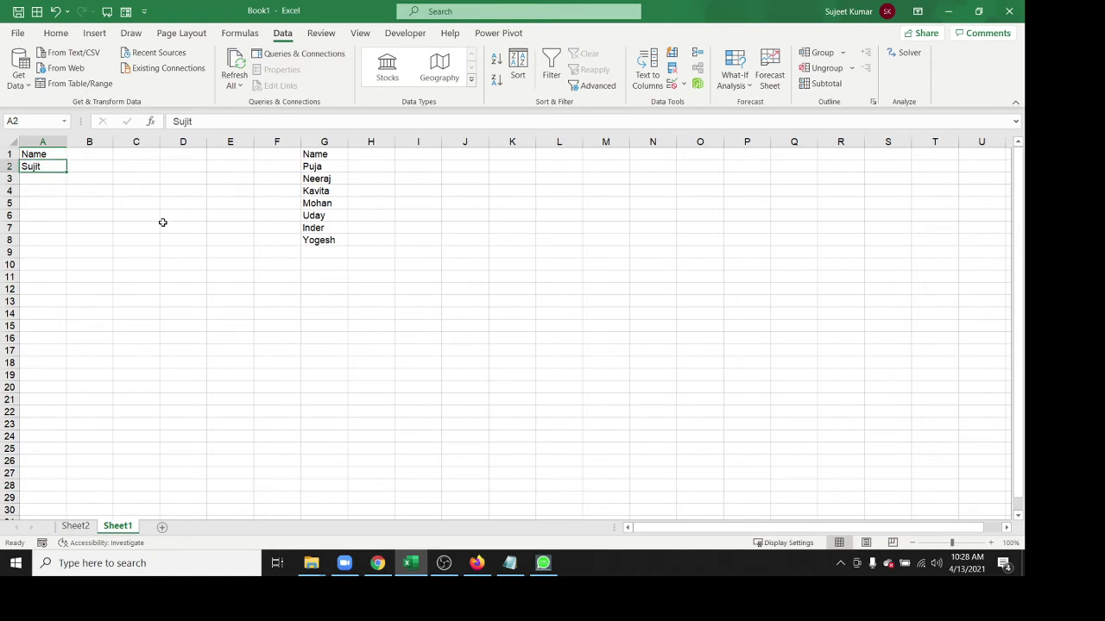
{"action": "left_click", "coordinate": [671, 85]}
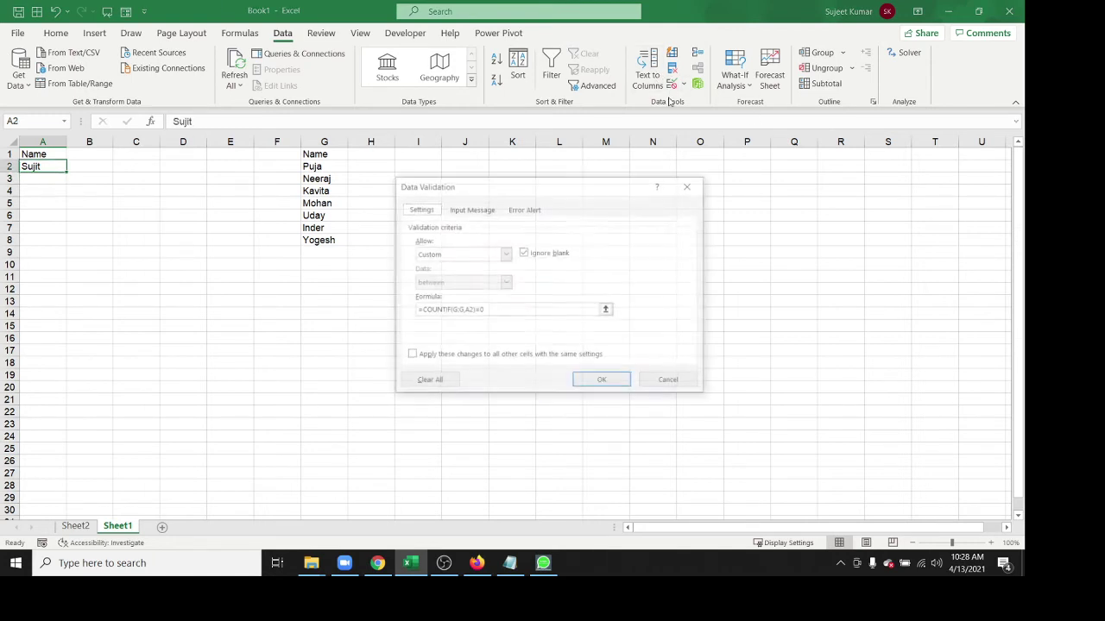
{"action": "left_click", "coordinate": [467, 314]}
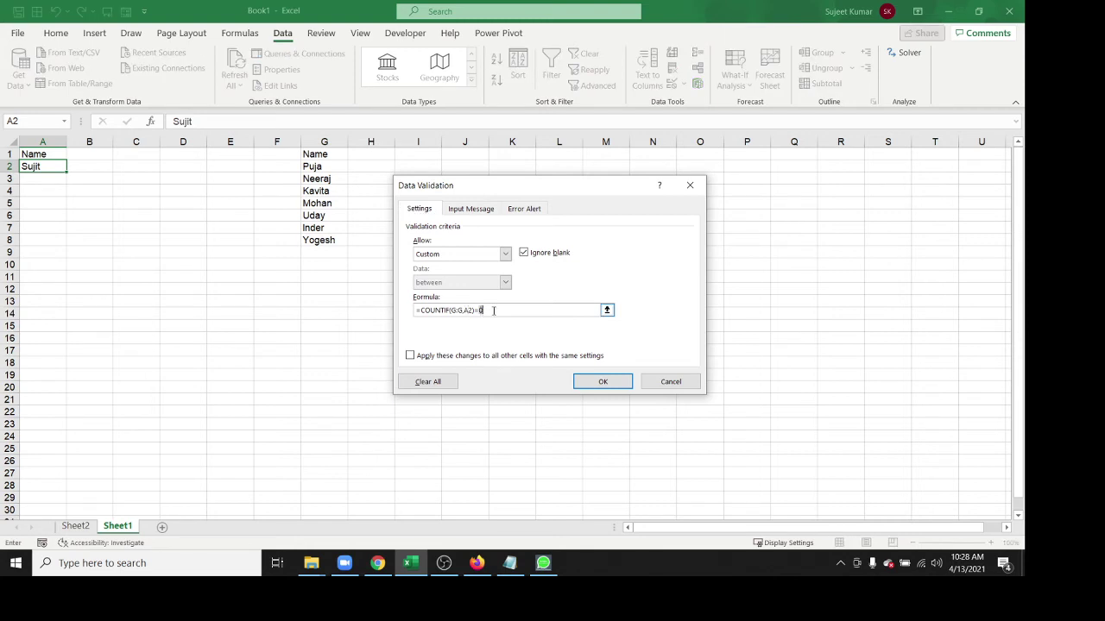
{"action": "left_click_drag", "start_coordinate": [513, 311], "coordinate": [394, 302]}
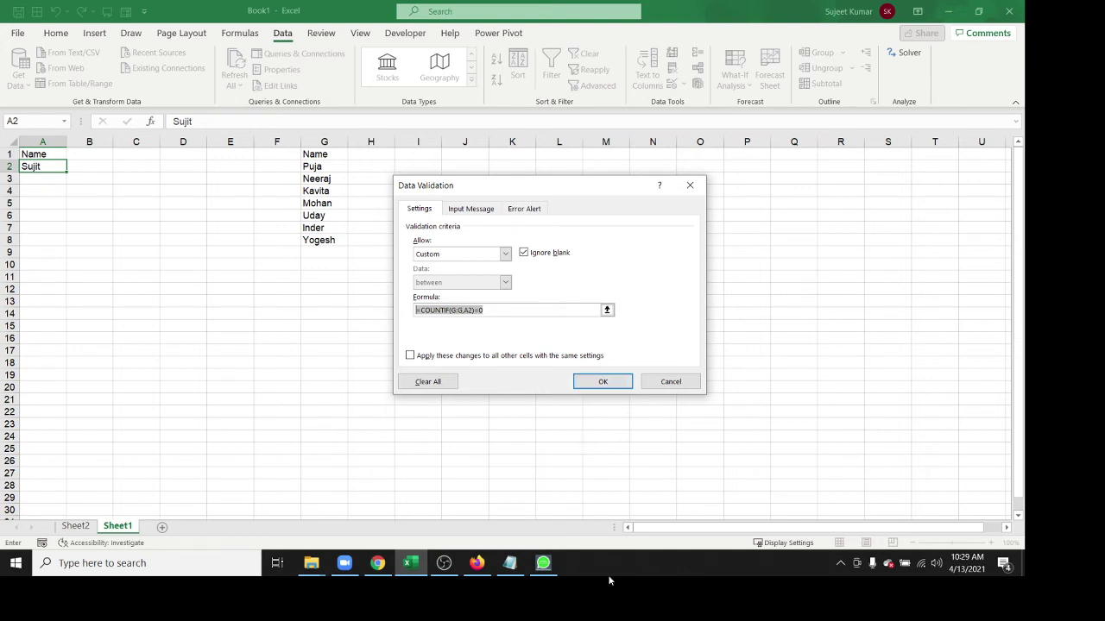
Switch to Chrome and open the MyInstitute App Store page in a new tab
{"action": "left_click", "coordinate": [381, 577]}
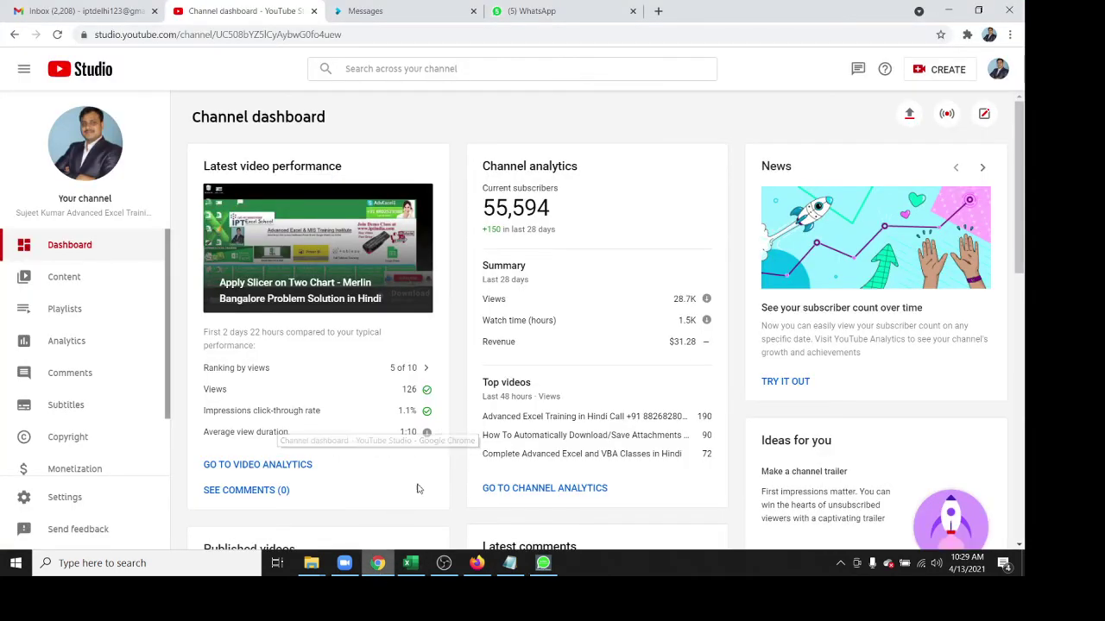
{"action": "left_click", "coordinate": [436, 19]}
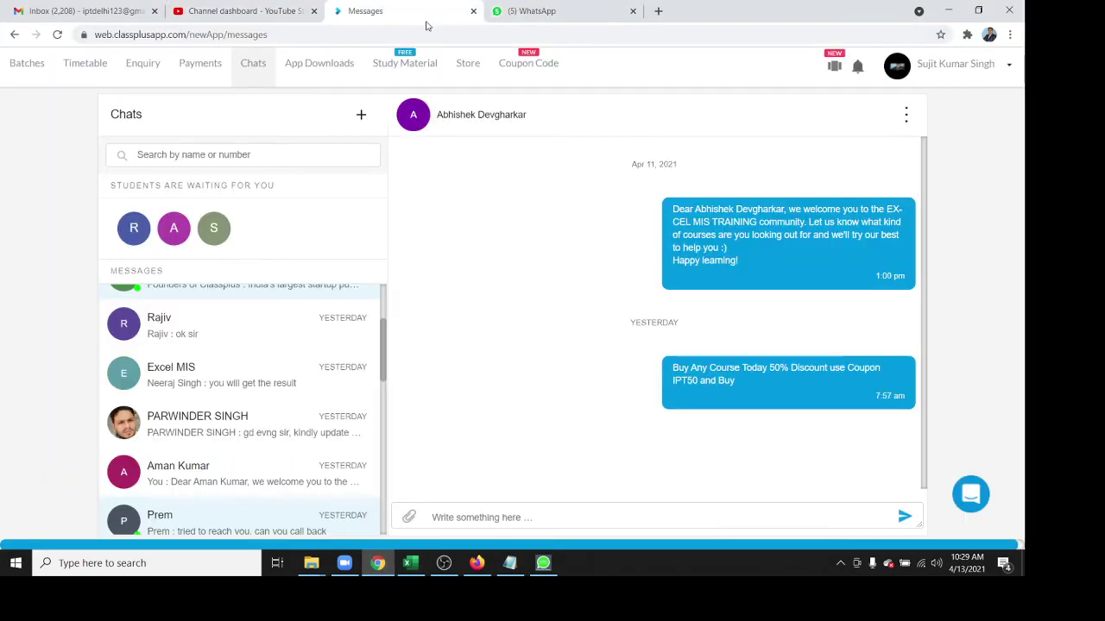
{"action": "left_click", "coordinate": [659, 11]}
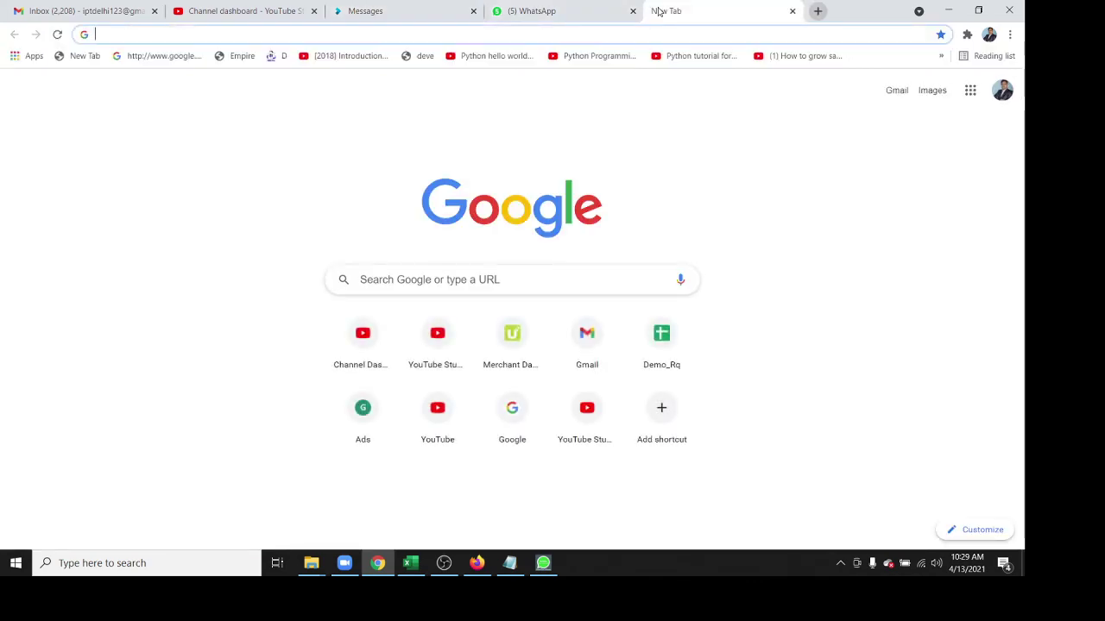
{"action": "type", "text": "ap"}
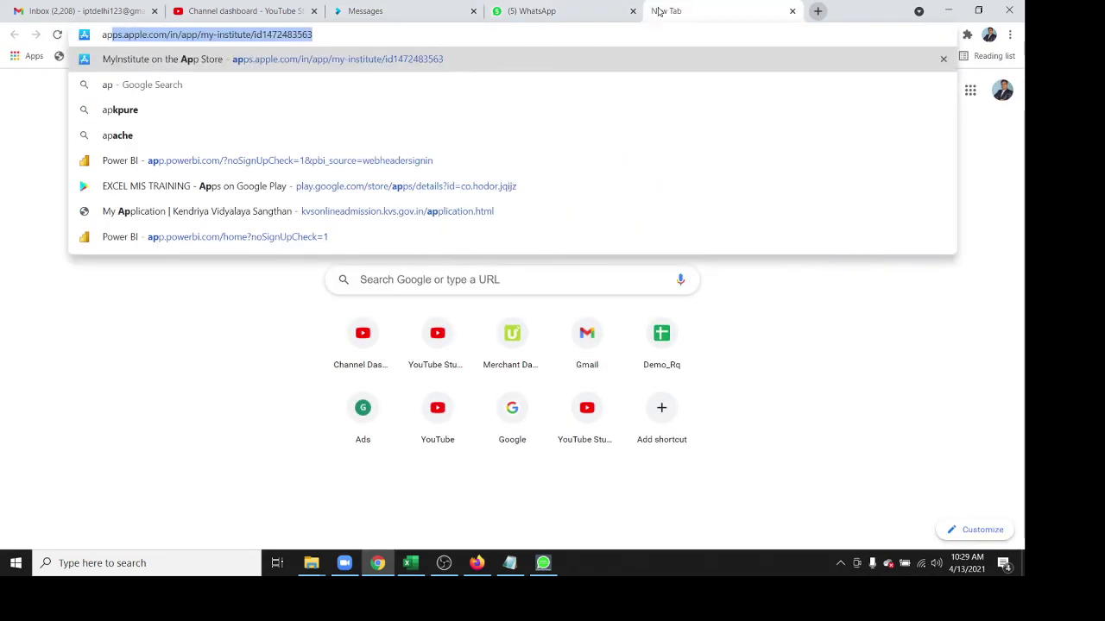
{"action": "key", "text": "Return"}
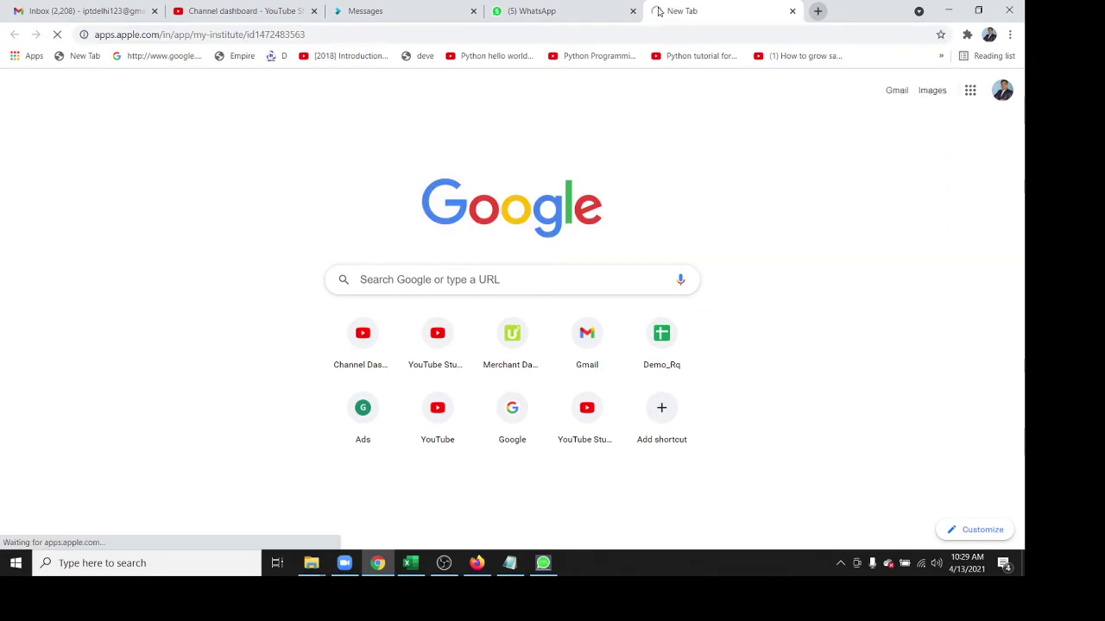
Open the EXCEL MIS TRAINING Play Store page in another tab, then return to MyInstitute
{"action": "left_click", "coordinate": [816, 12]}
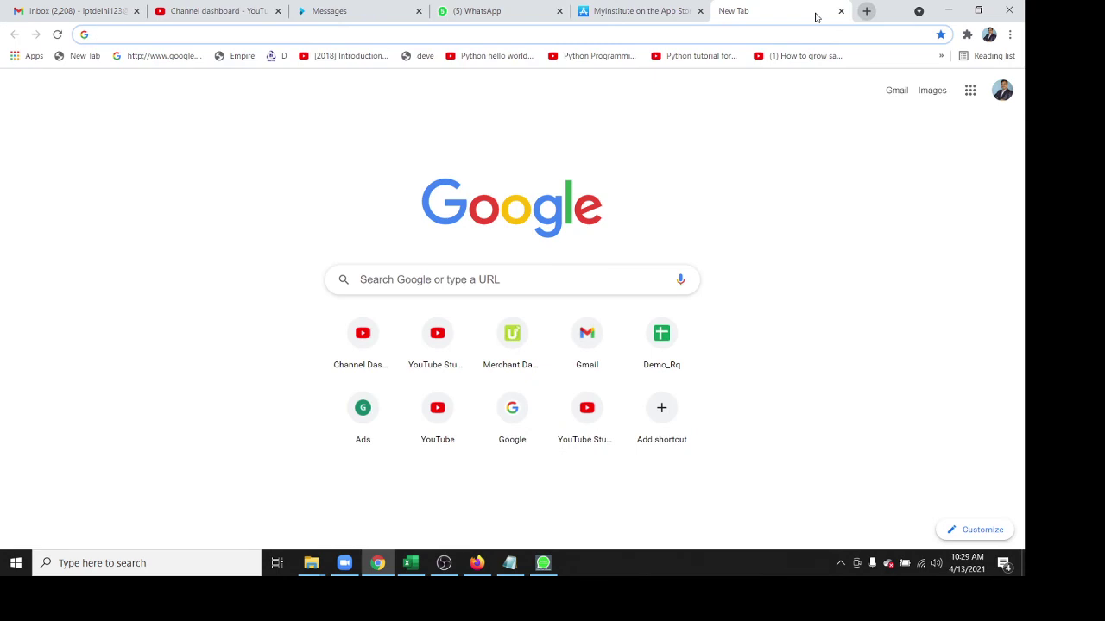
{"action": "type", "text": "play.google"}
{"action": "key", "text": "Return"}
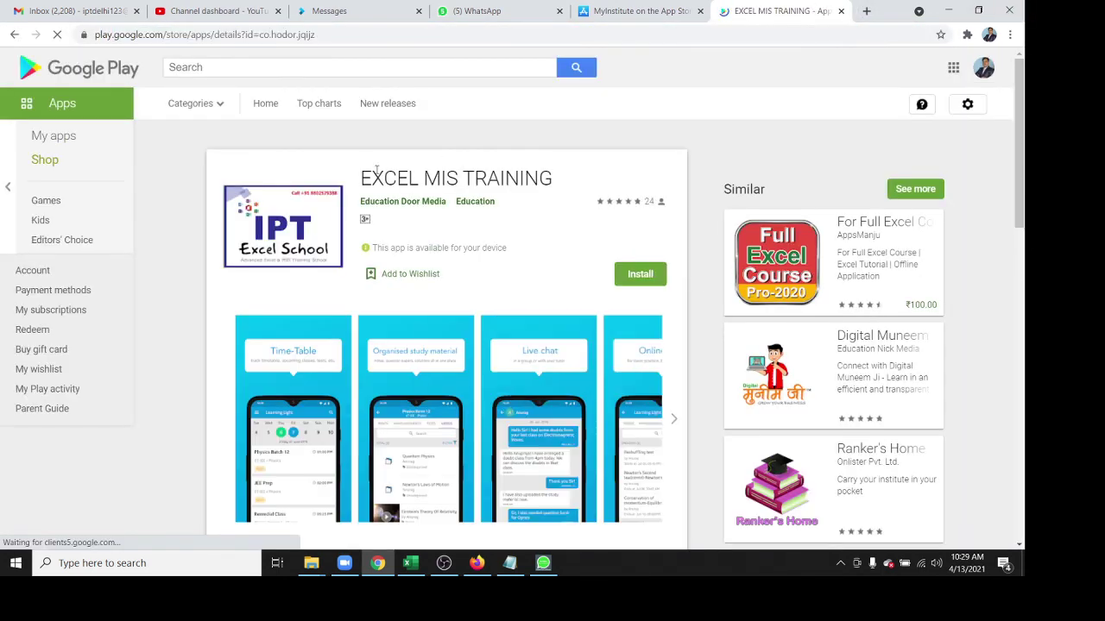
{"action": "triple_click", "coordinate": [379, 177]}
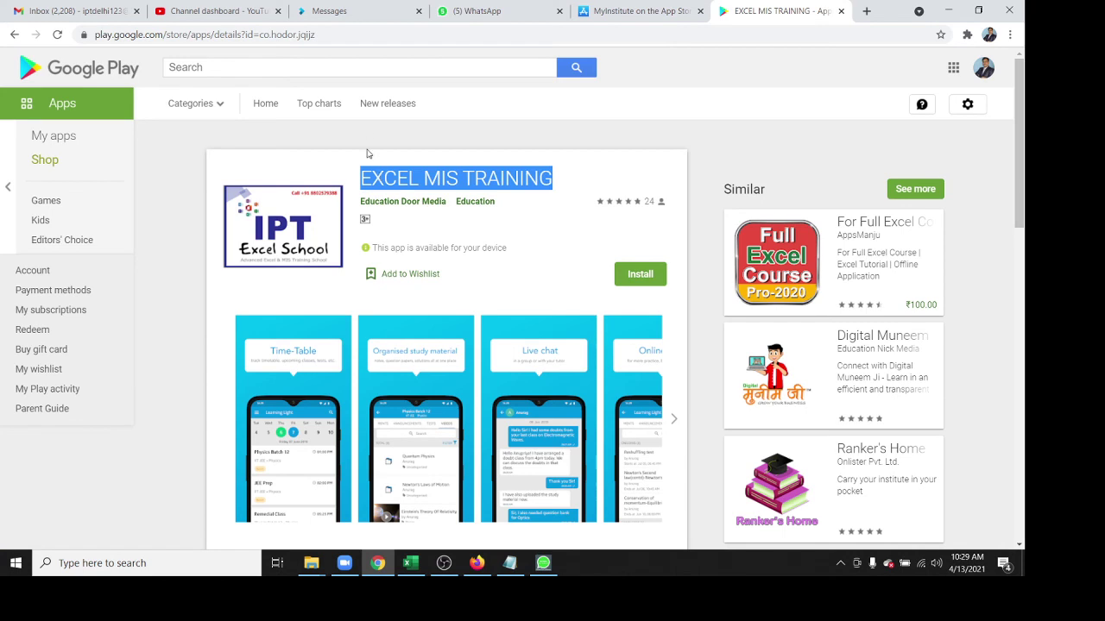
{"action": "left_click", "coordinate": [621, 12]}
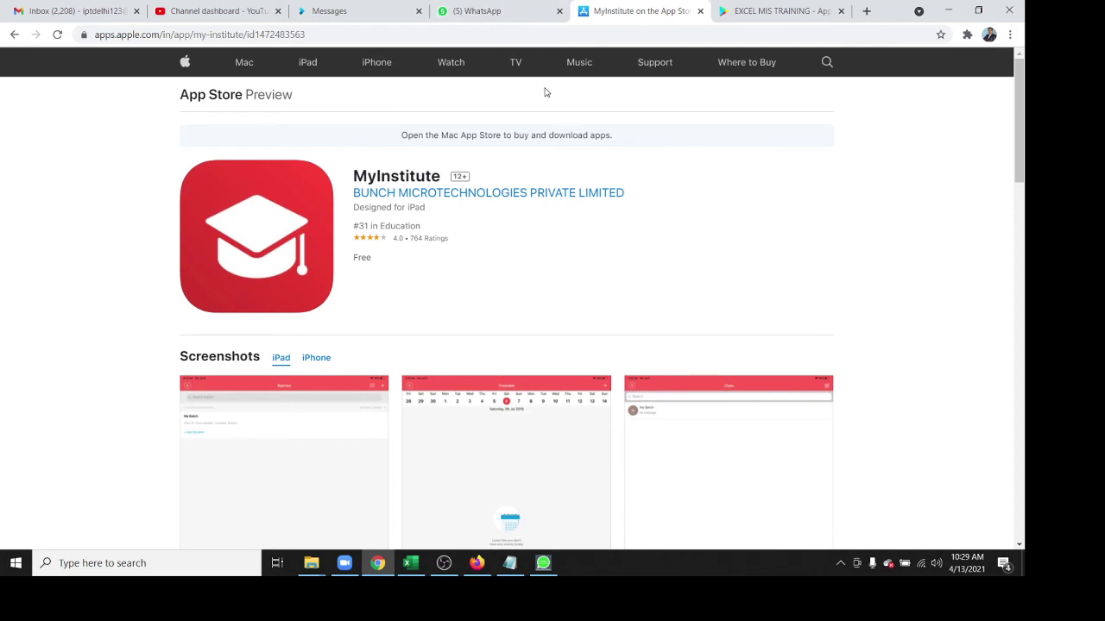
Go from the Classplus Messages page to the Store and scroll down through the courses
{"action": "left_click", "coordinate": [347, 9]}
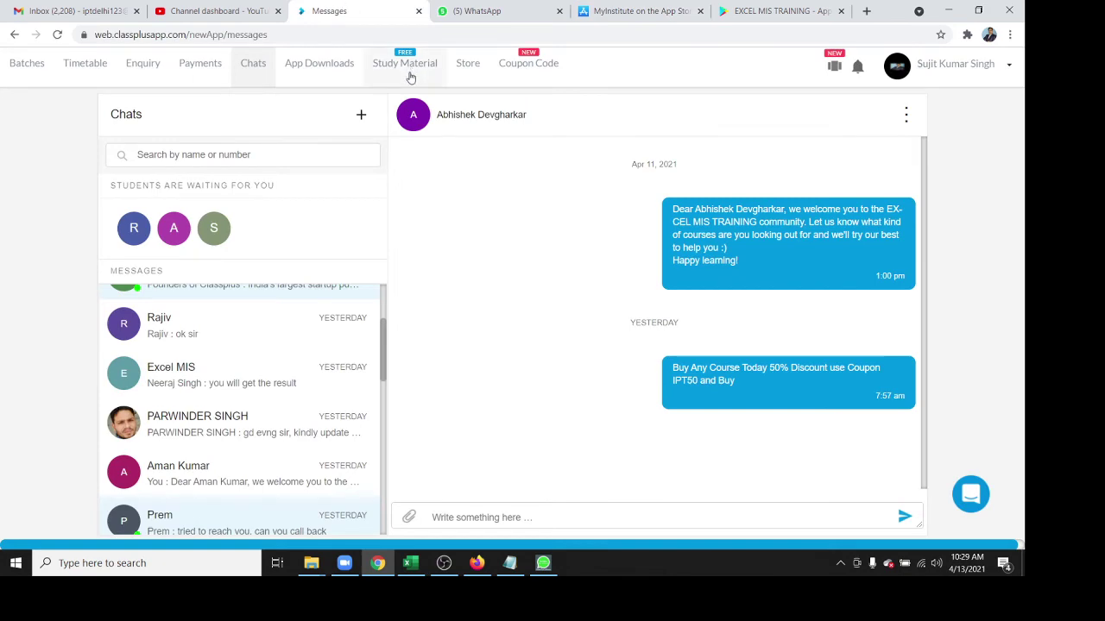
{"action": "left_click", "coordinate": [461, 69]}
{"action": "scroll", "coordinate": [510, 211], "scroll_direction": "down", "scroll_amount": 2}
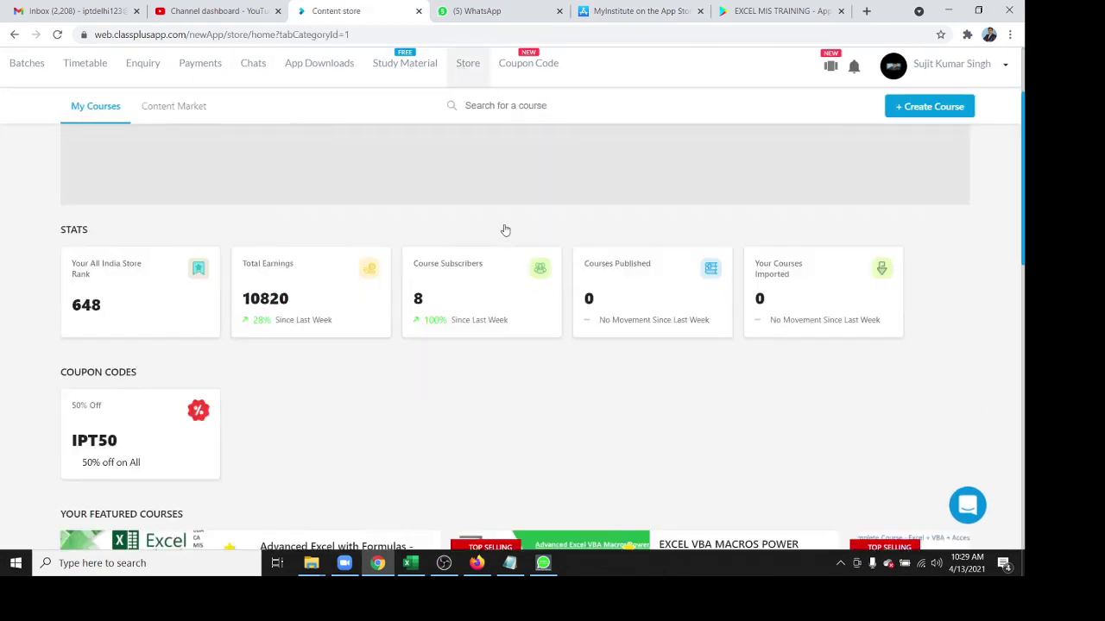
{"action": "scroll", "coordinate": [505, 226], "scroll_direction": "down", "scroll_amount": 3}
{"action": "scroll", "coordinate": [483, 237], "scroll_direction": "down", "scroll_amount": 1}
{"action": "scroll", "coordinate": [333, 276], "scroll_direction": "down", "scroll_amount": 2}
{"action": "scroll", "coordinate": [345, 280], "scroll_direction": "down", "scroll_amount": 1}
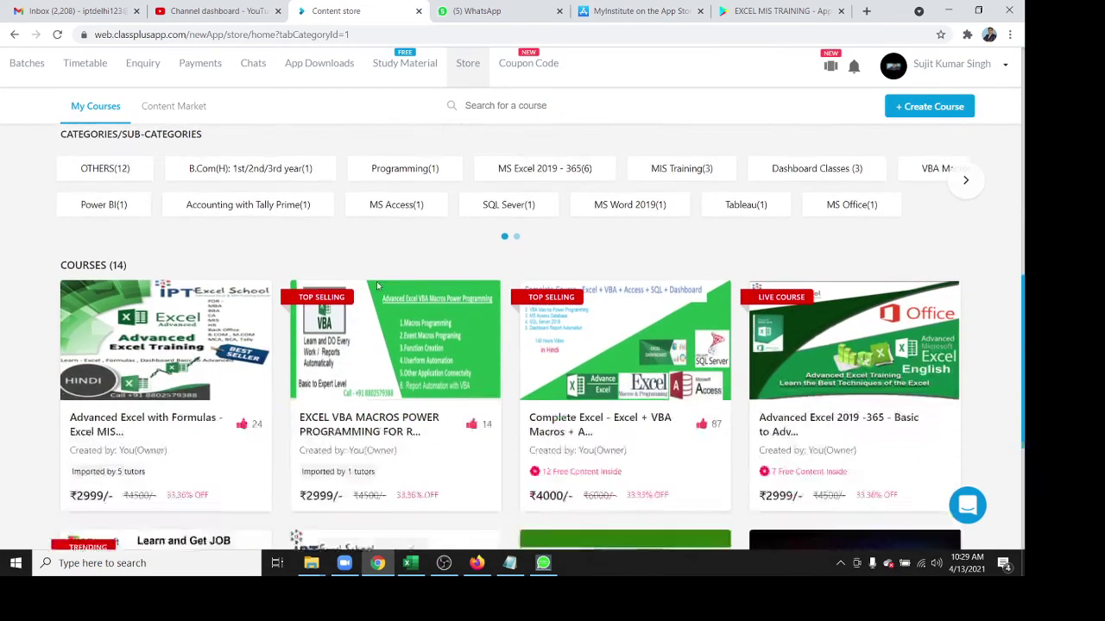
{"action": "scroll", "coordinate": [377, 288], "scroll_direction": "down", "scroll_amount": 1}
{"action": "scroll", "coordinate": [377, 289], "scroll_direction": "down", "scroll_amount": 1}
{"action": "scroll", "coordinate": [377, 288], "scroll_direction": "down", "scroll_amount": 1}
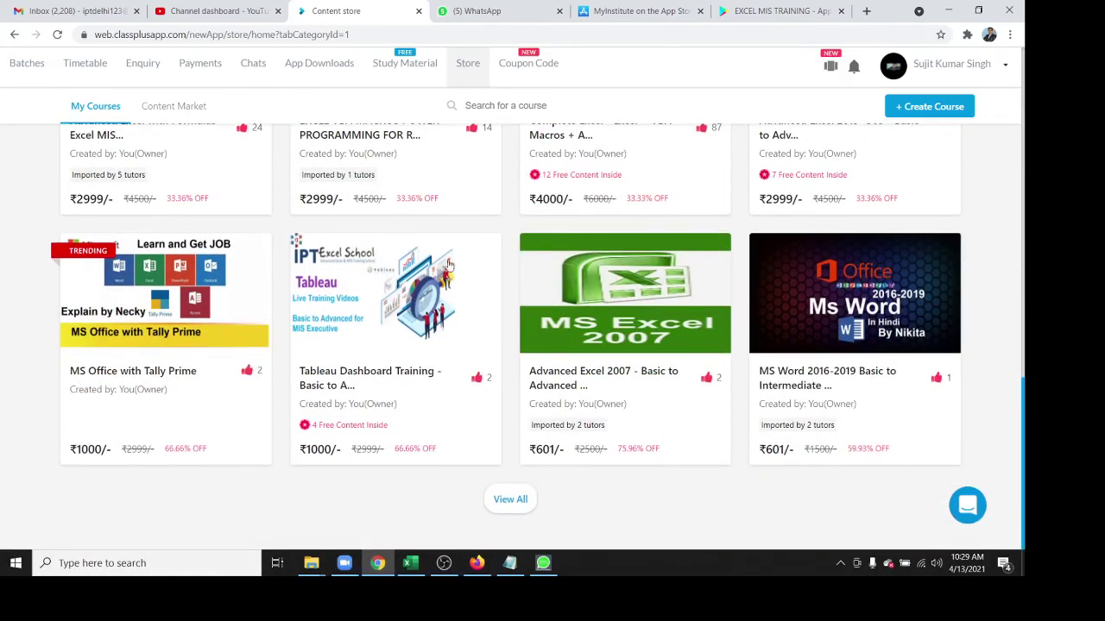
Scroll back up the course list, then minimize Chrome and Excel to show the desktop
{"action": "scroll", "coordinate": [726, 282], "scroll_direction": "up", "scroll_amount": 1}
{"action": "scroll", "coordinate": [726, 282], "scroll_direction": "up", "scroll_amount": 2}
{"action": "scroll", "coordinate": [728, 281], "scroll_direction": "up", "scroll_amount": 3}
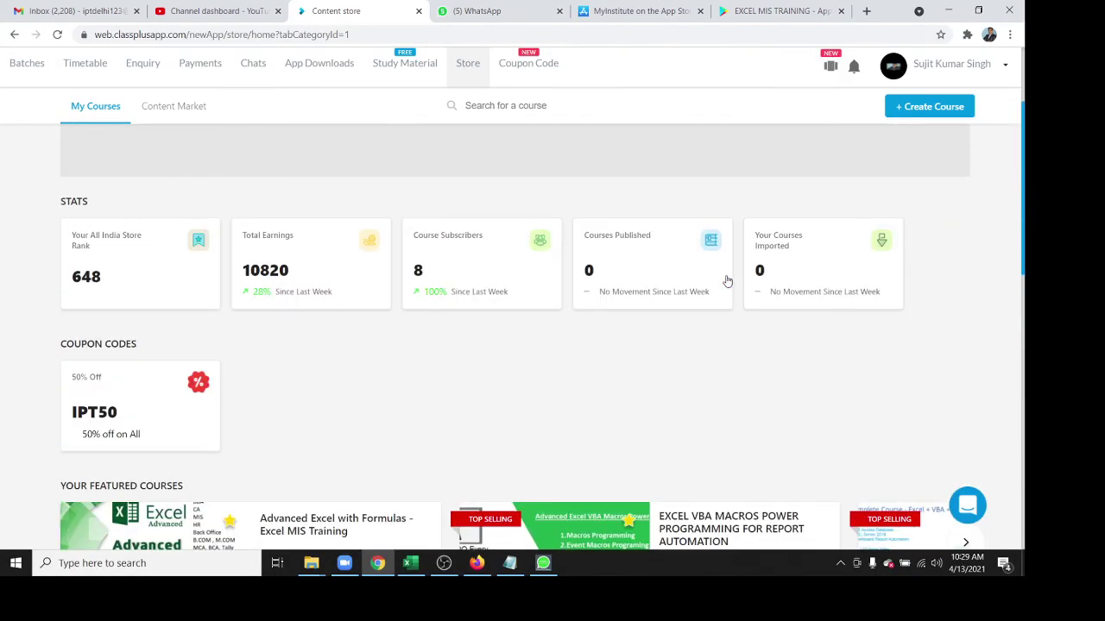
{"action": "left_click", "coordinate": [949, 9]}
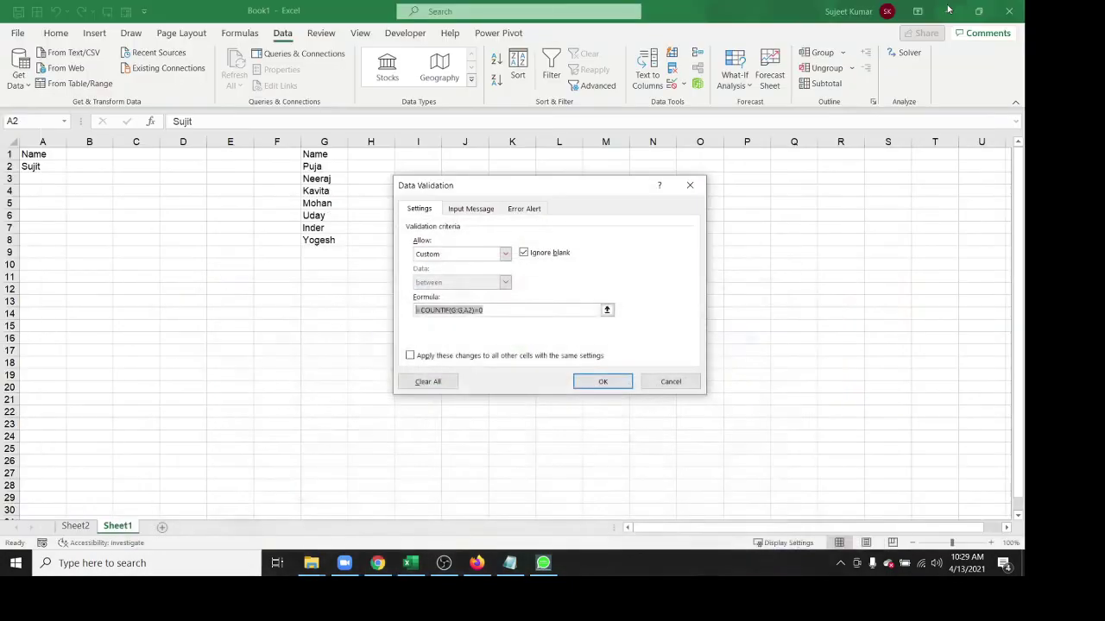
{"action": "left_click", "coordinate": [949, 9]}
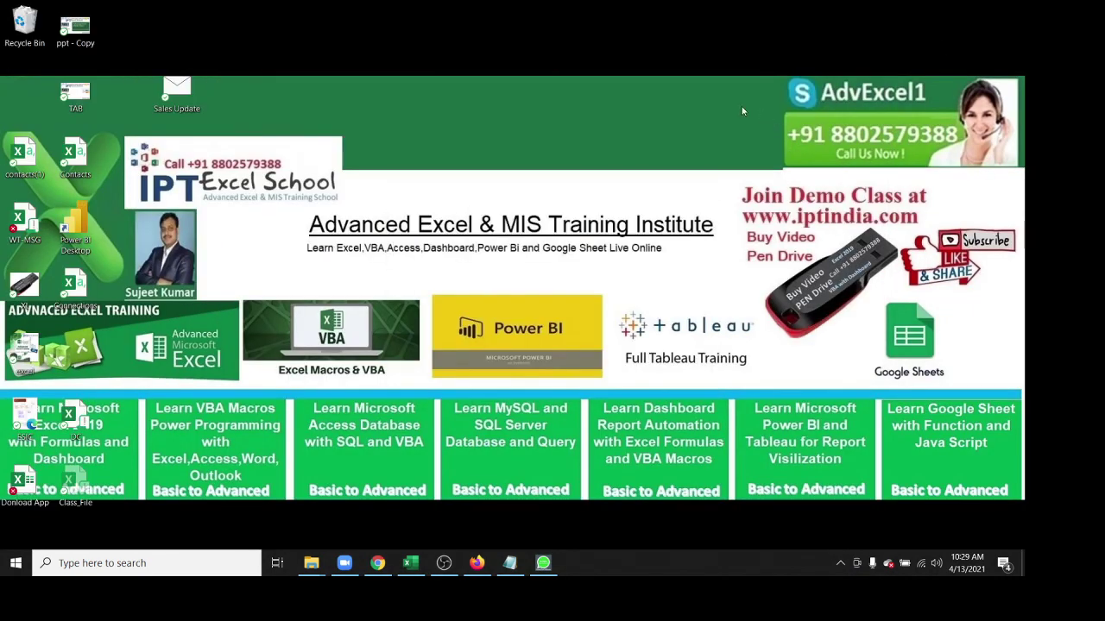